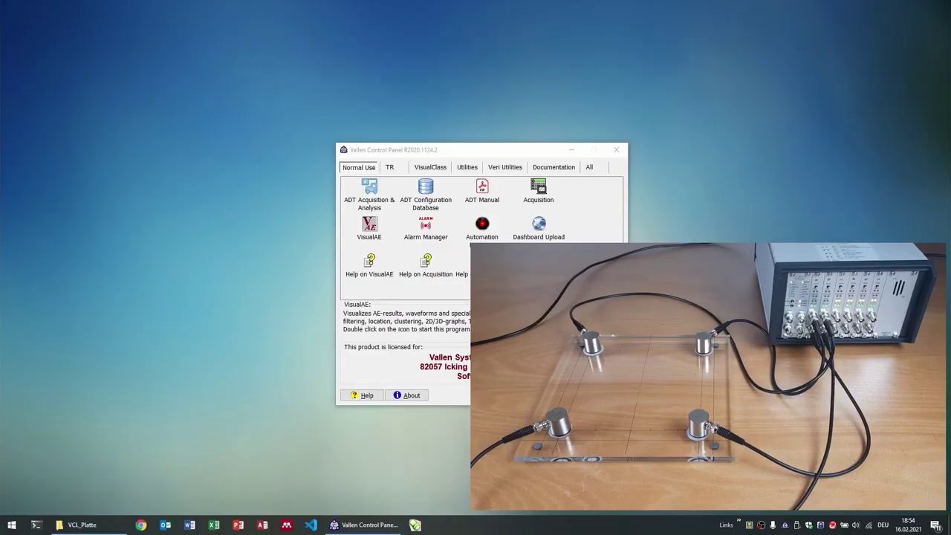
Step: Launch Vallen Acquisition and select plb.pridb as the recording data file
double_click(539, 191)
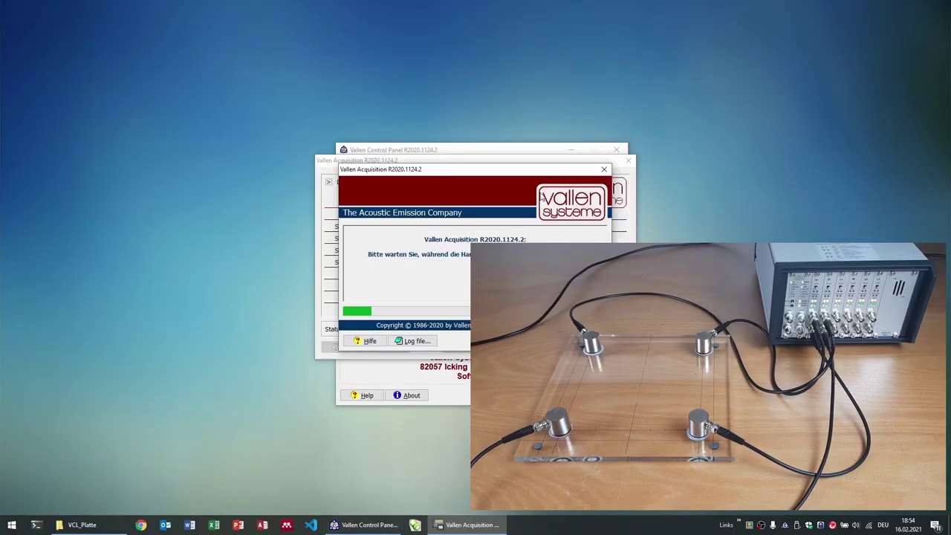
left_click(478, 240)
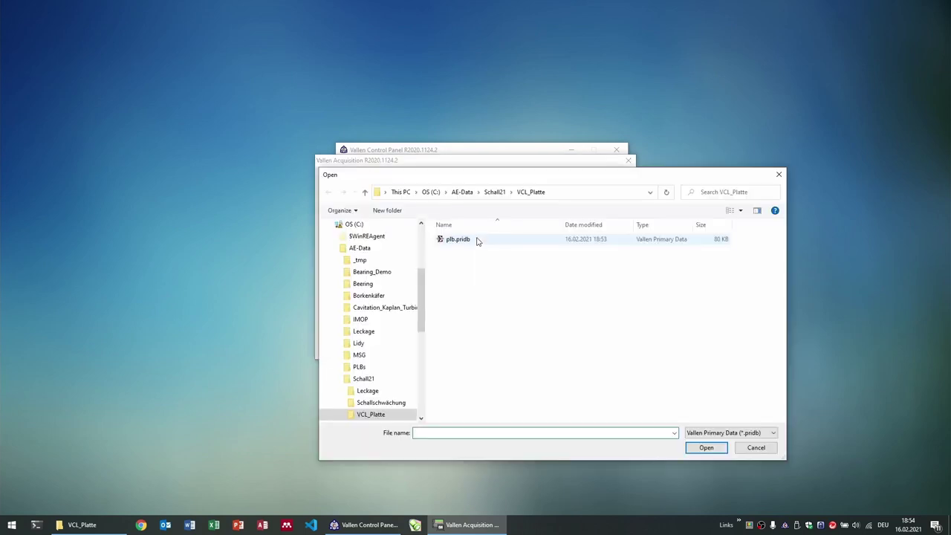
left_click(477, 240)
left_click(698, 450)
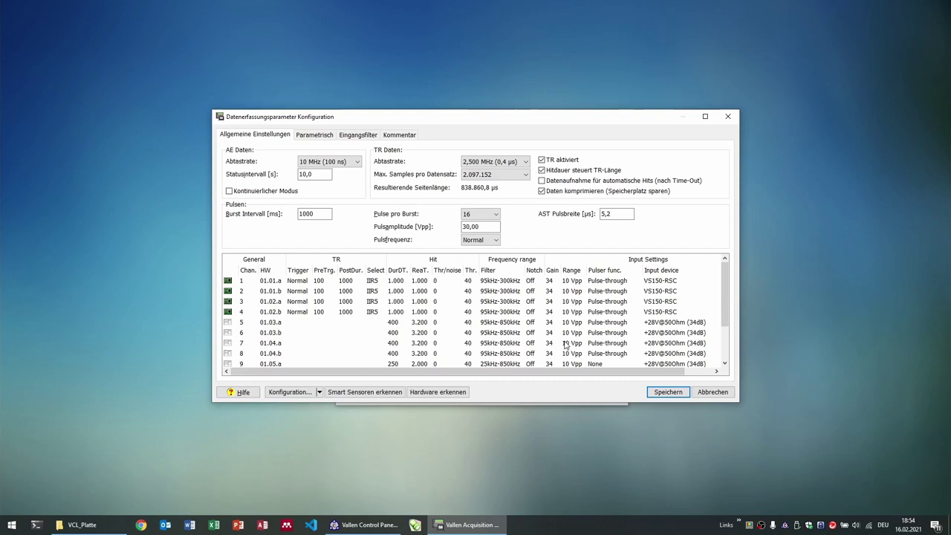
Step: Save the acquisition parameters, go to data acquisition, and launch VisualAE for live plotting
left_click(654, 392)
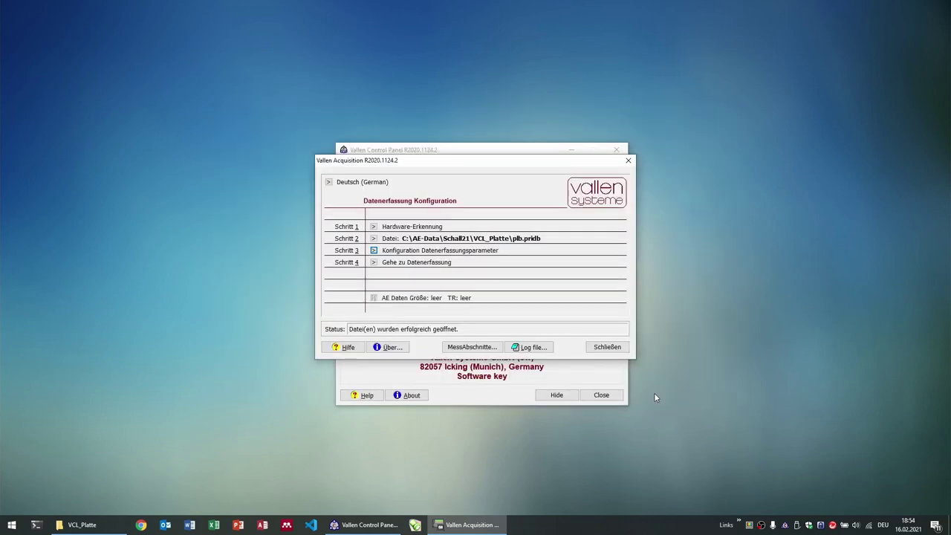
left_click(375, 263)
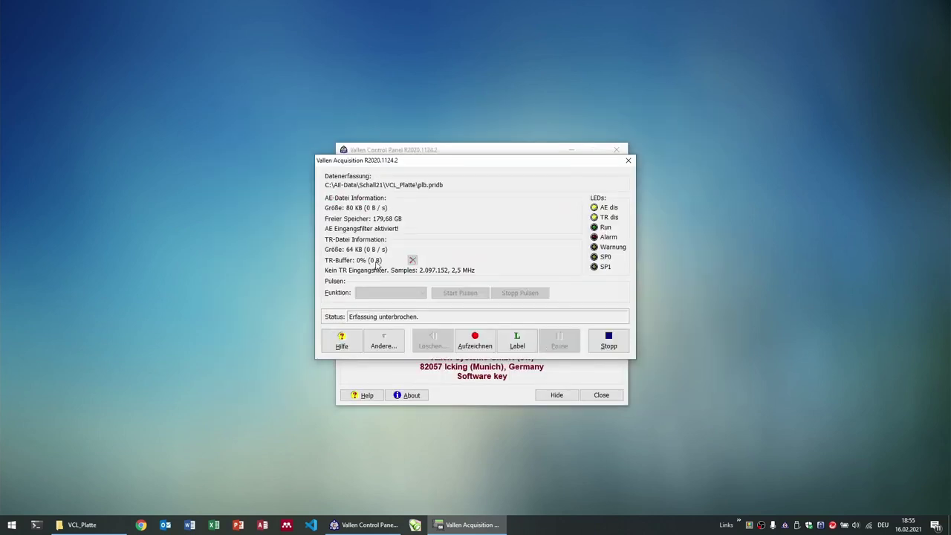
left_click(378, 367)
double_click(369, 227)
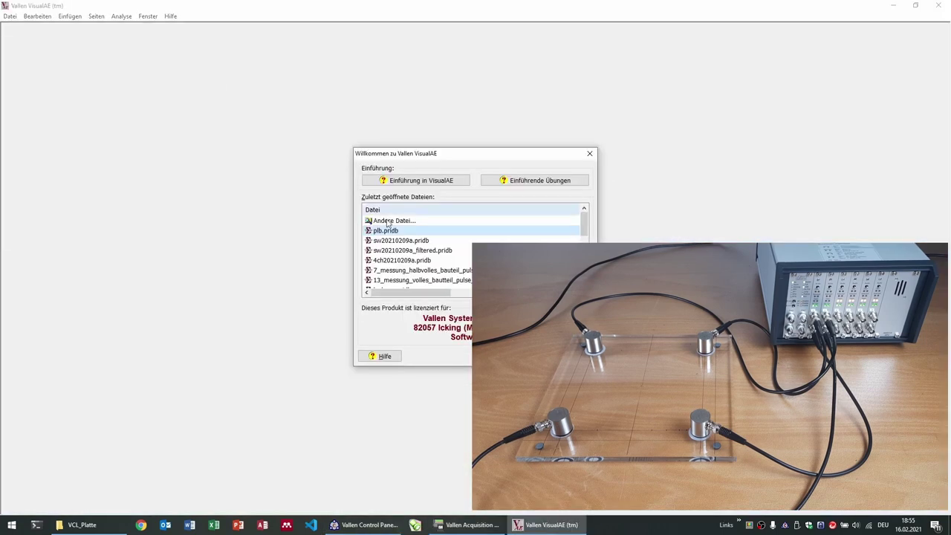
Step: Plot plb.pridb's pencil lead break hits live in VisualAE, then stop acquisition at 619 data sets
double_click(386, 230)
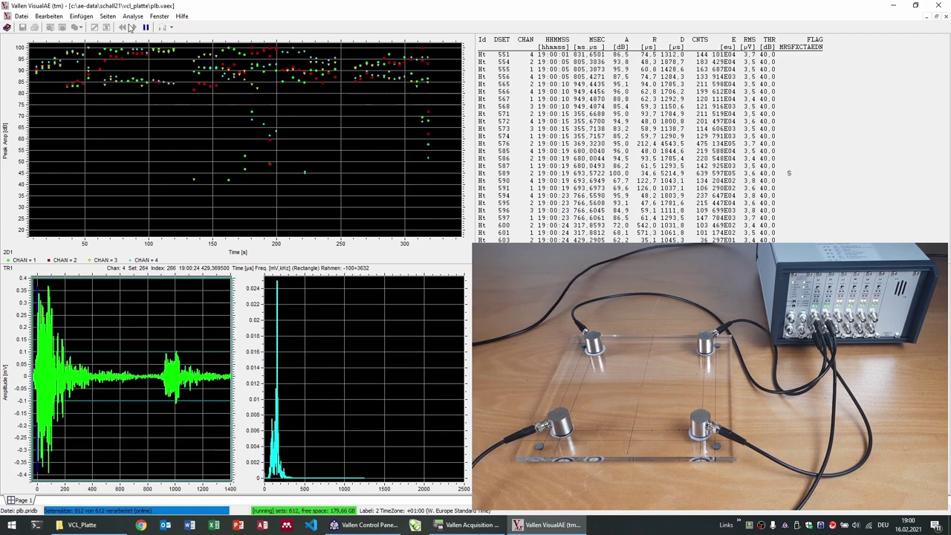
left_click(470, 525)
left_click(608, 342)
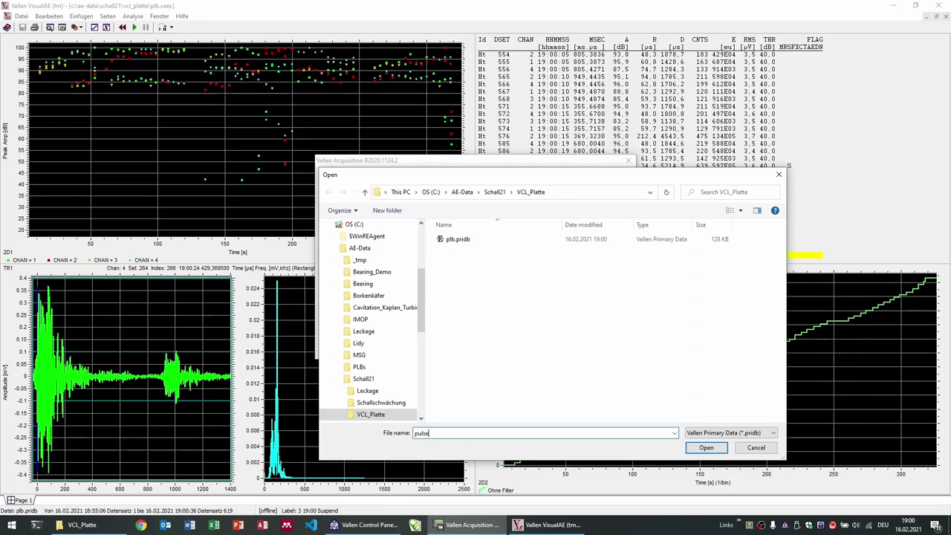
Step: Confirm pulse.pridb as the new data file, load the saved configuration and save parameters
key("Escape")
left_click(291, 392)
left_click(283, 425)
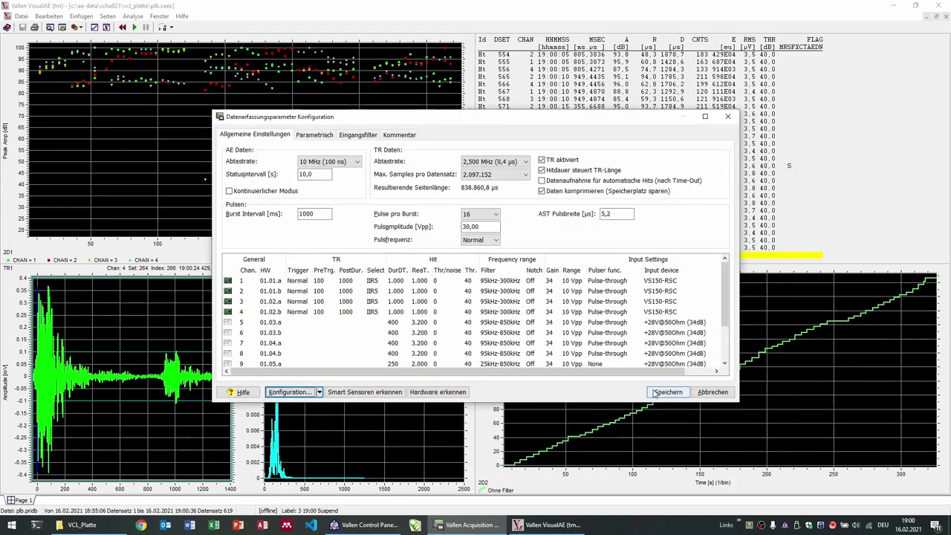
left_click(657, 392)
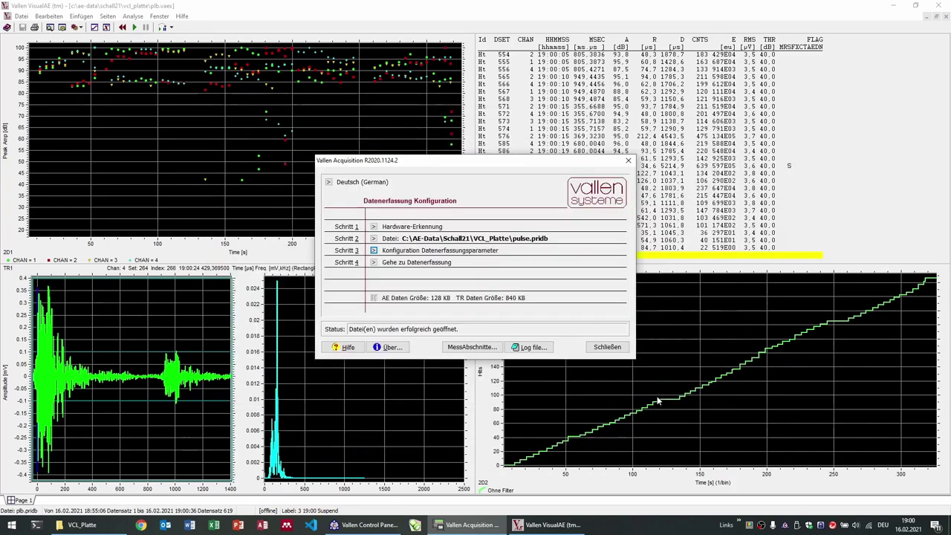
Step: Open pulse.pridb in VisualAE and start recording into it
left_click(22, 16)
left_click(37, 28)
key("Return")
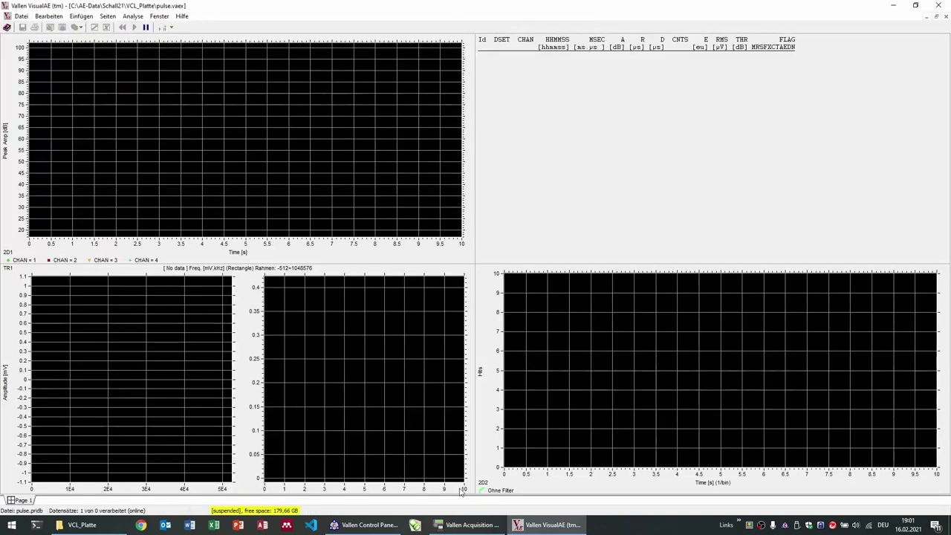
left_click(469, 525)
left_click(463, 341)
Step: Pulse the sensors with Iterative Zyklen, then pause and stop after about 540 hits
left_click(390, 293)
left_click(379, 308)
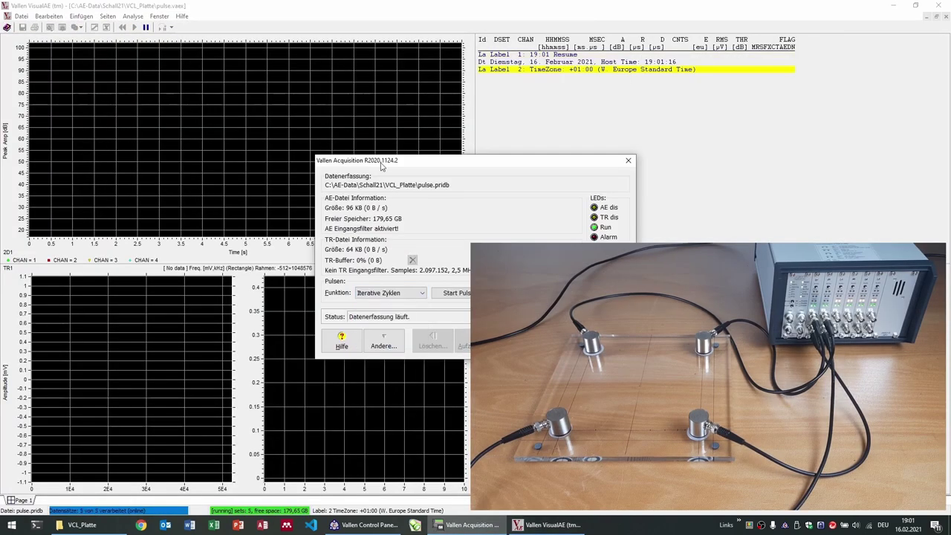
left_click_drag(380, 163, 166, 246)
left_click(260, 377)
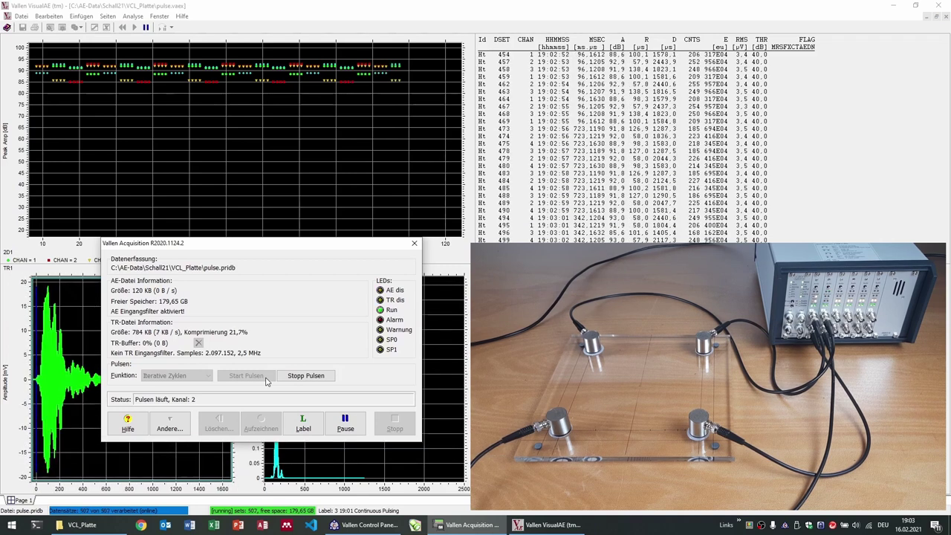
left_click(349, 423)
left_click(395, 424)
Step: Create salt.pridb, load the saved configuration, save parameters and proceed to acquisition
left_click(162, 323)
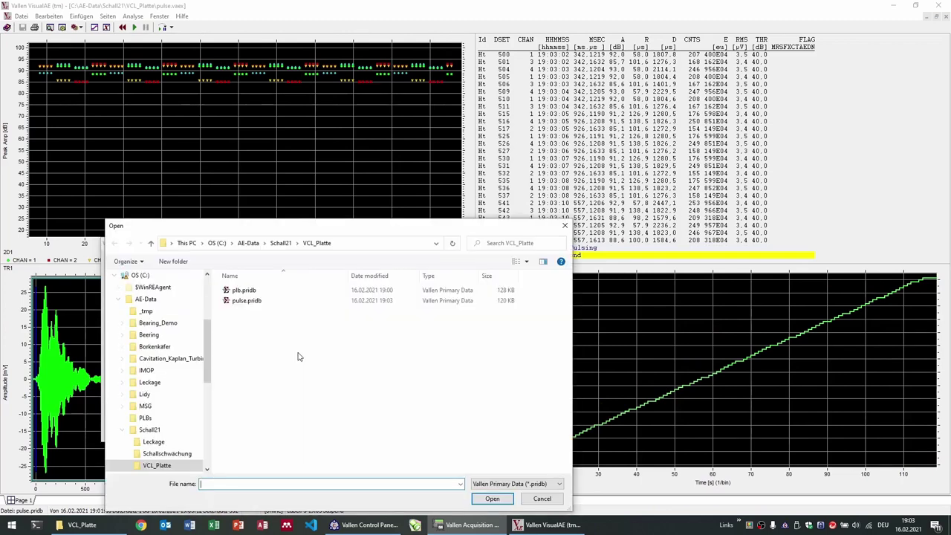
type("salt")
key("Return")
left_click(297, 393)
left_click(309, 441)
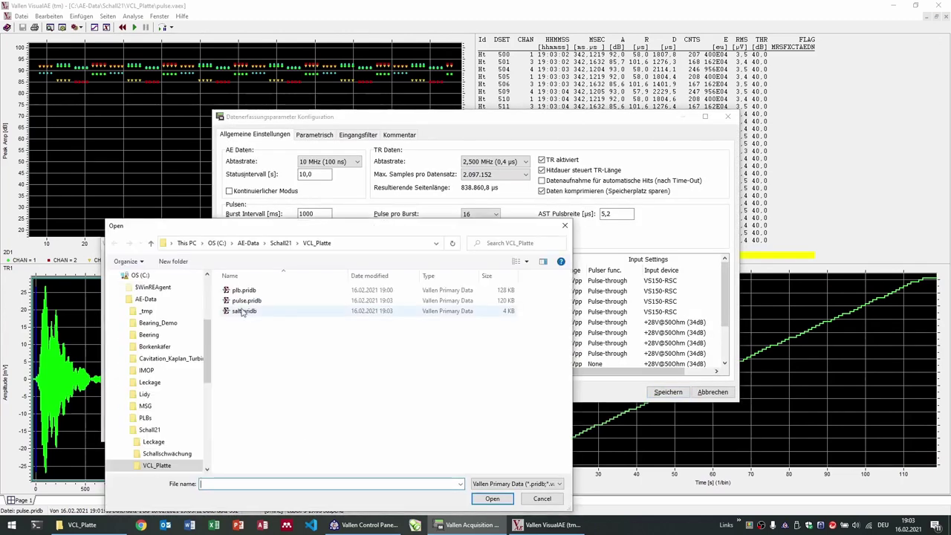
double_click(242, 312)
key("Return")
left_click(159, 345)
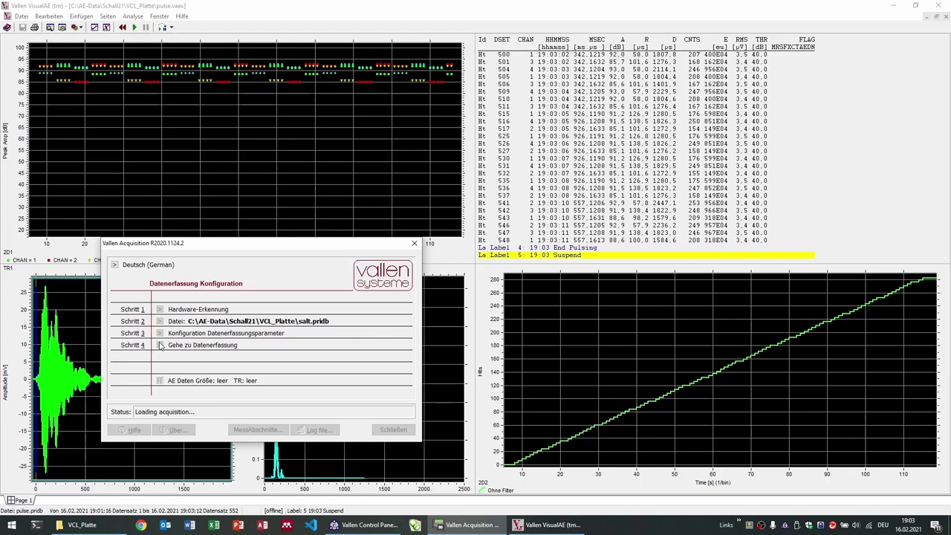
Step: Record about 1,750 salt hits with VisualAE plotting, then pause, stop and close Acquisition
key("Return")
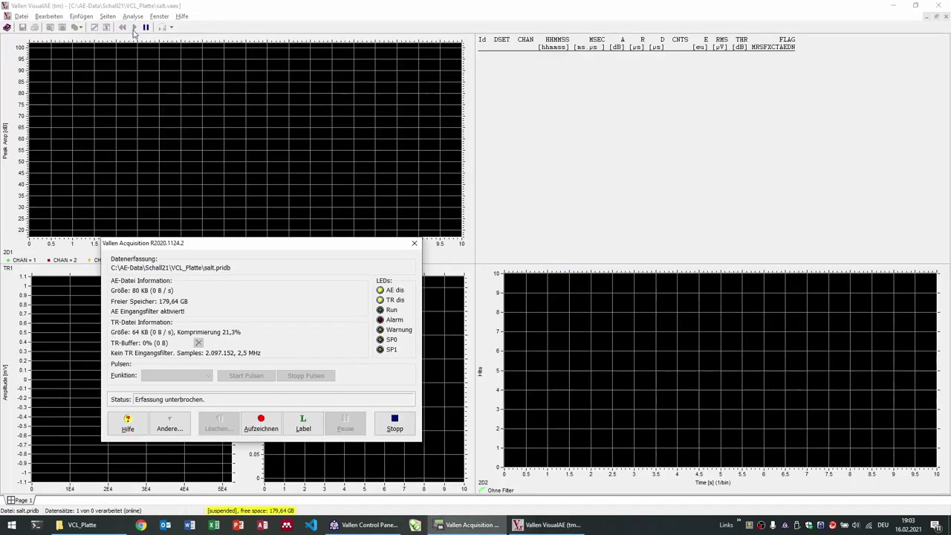
left_click(265, 422)
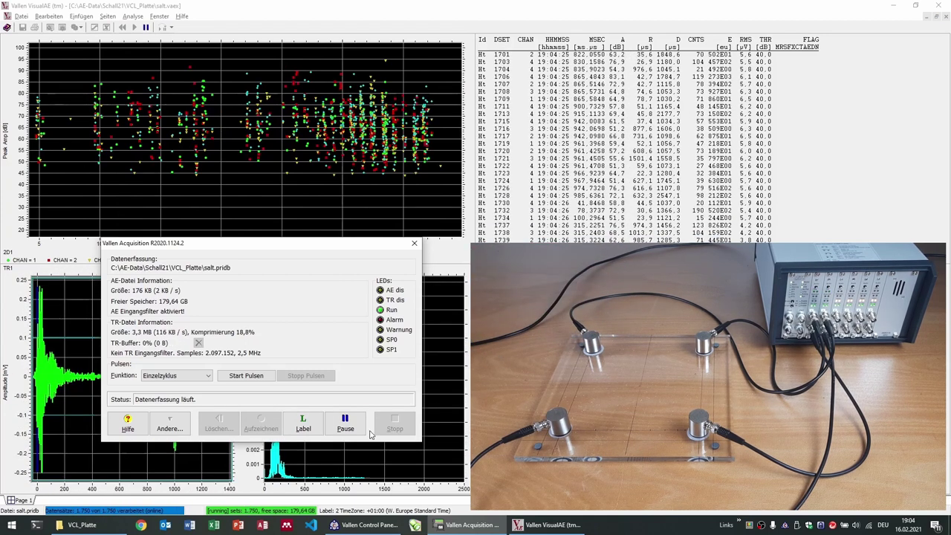
left_click(345, 424)
left_click(395, 423)
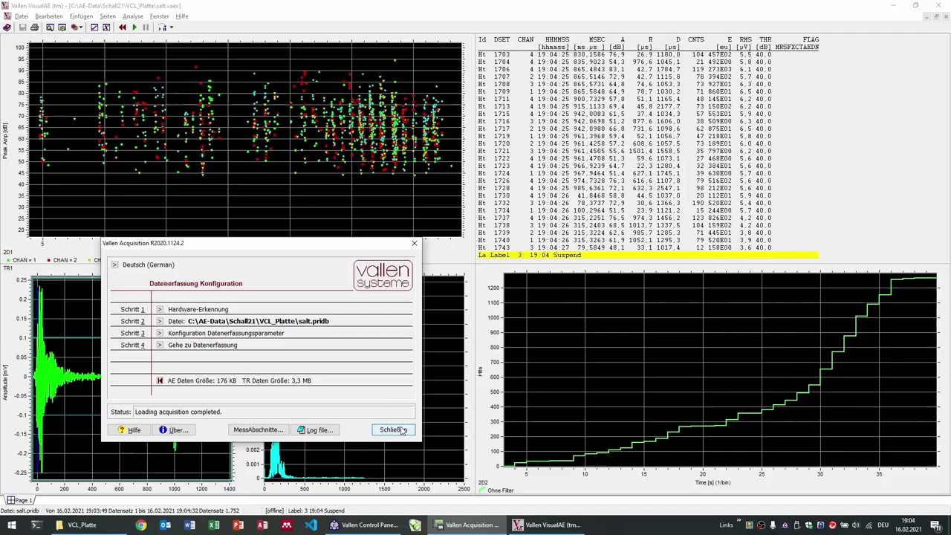
left_click(401, 430)
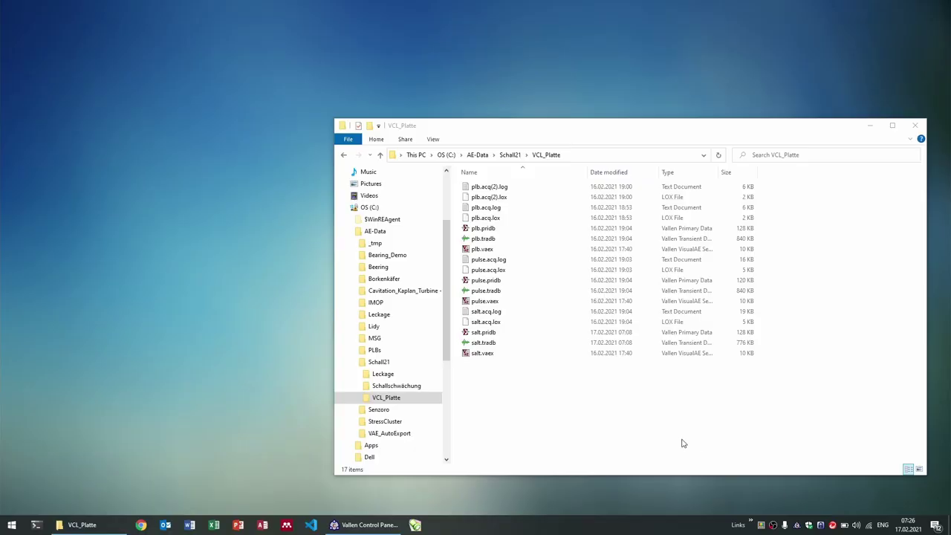
Step: Launch VisualClass from the Control Panel and create a new project named Classifier.vcs
left_click(385, 523)
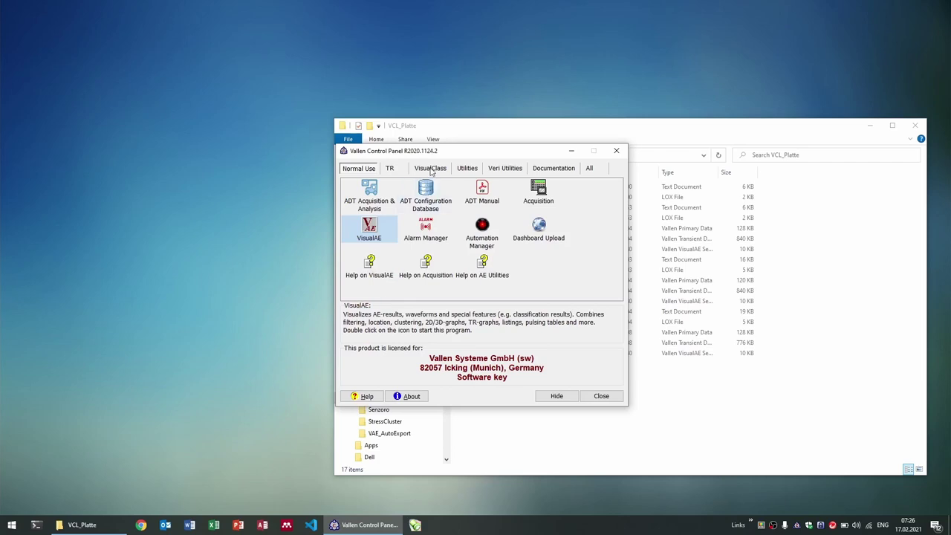
left_click(431, 168)
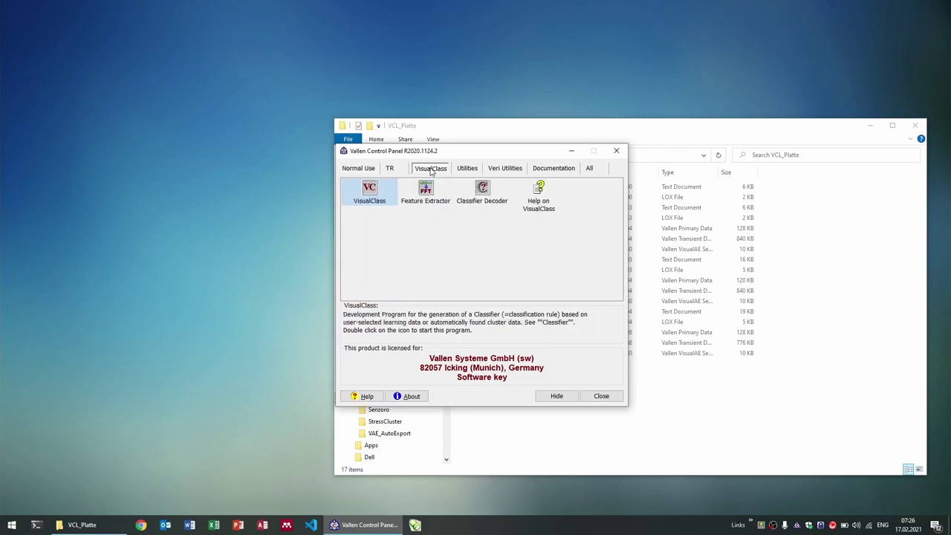
double_click(374, 190)
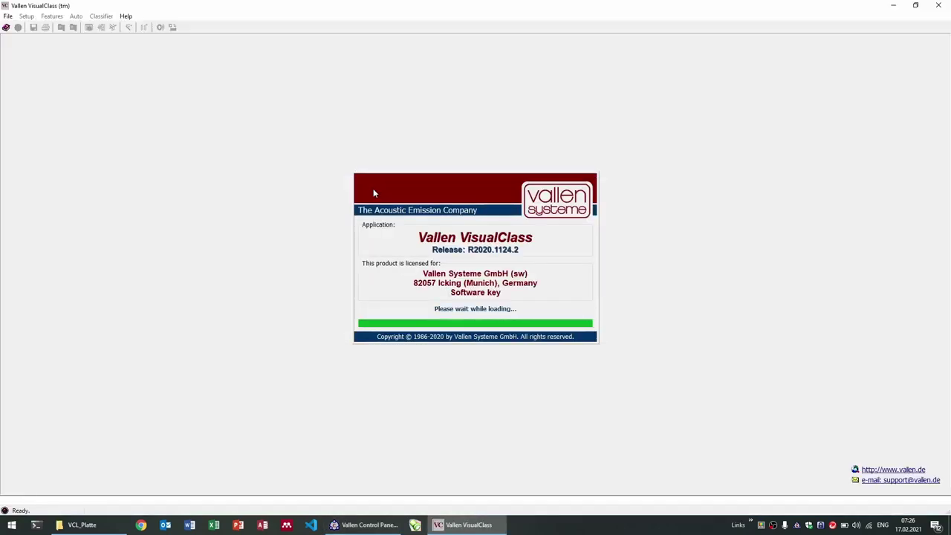
double_click(380, 221)
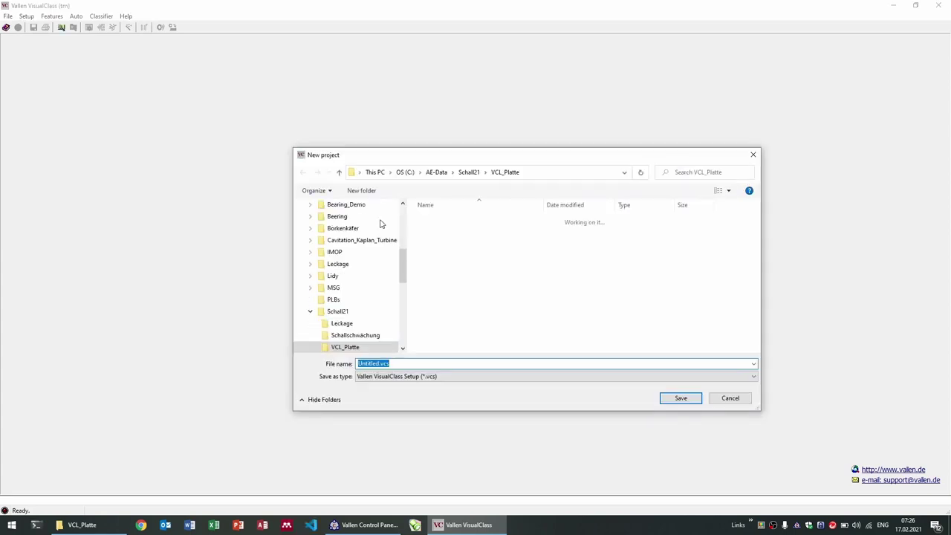
type("Classifier")
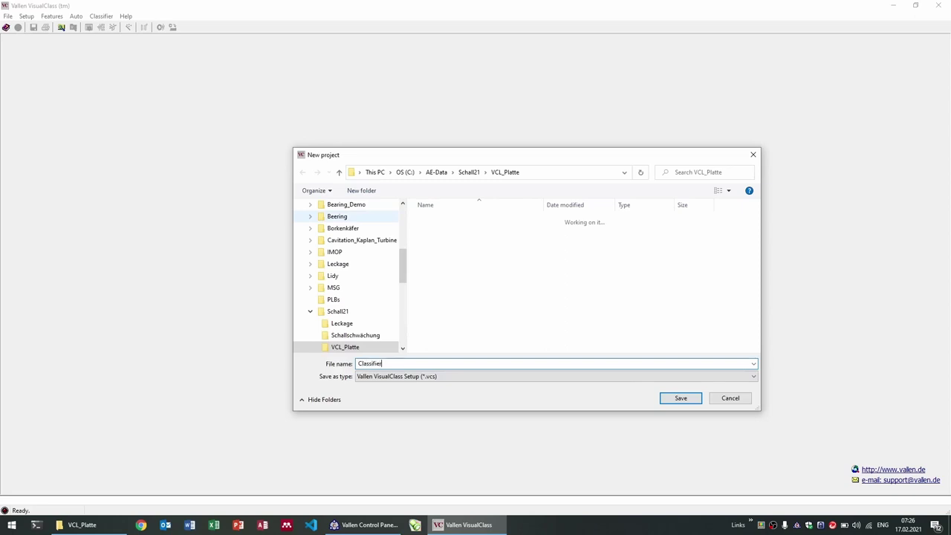
key("Return")
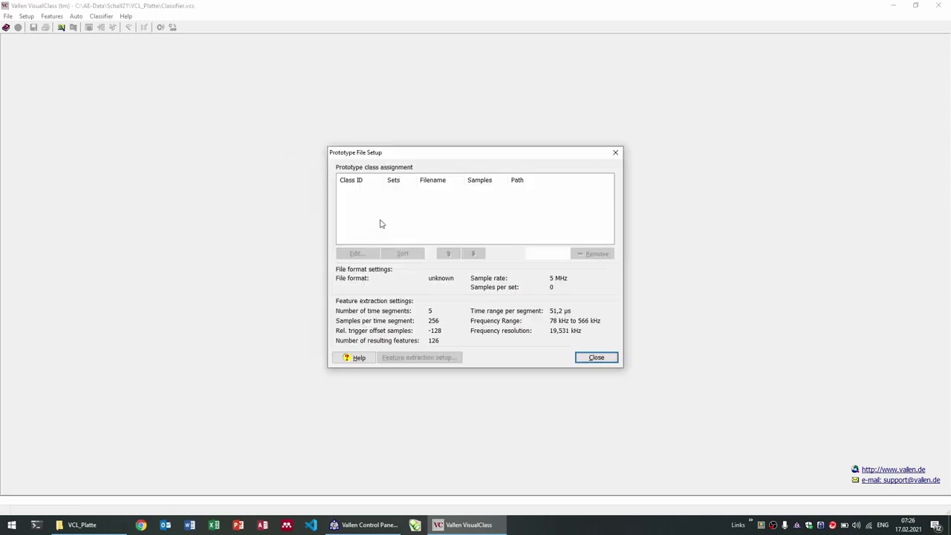
Step: Load the plb, pulse and salt .tradb files as prototype classes, ordered plb, pulse, salt
left_click(547, 253)
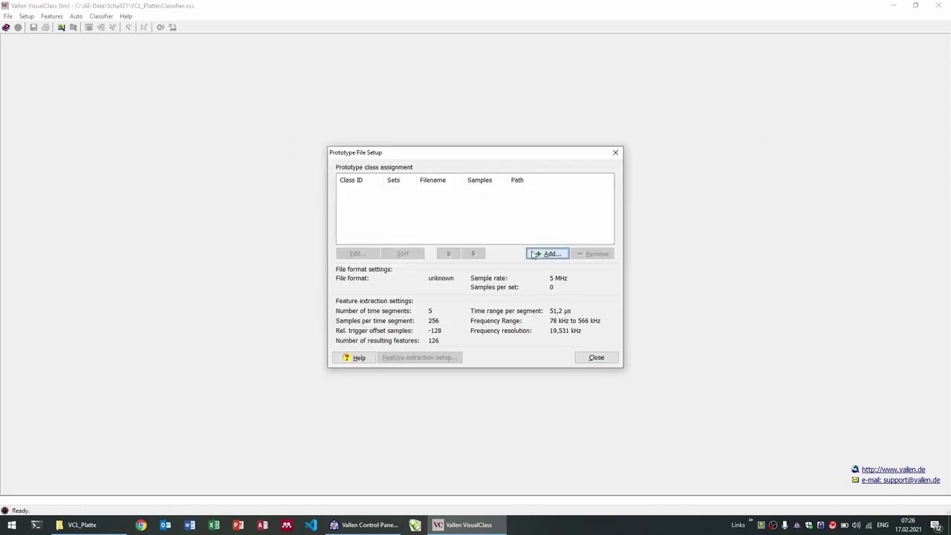
left_click_drag(556, 297, 411, 215)
left_click(672, 399)
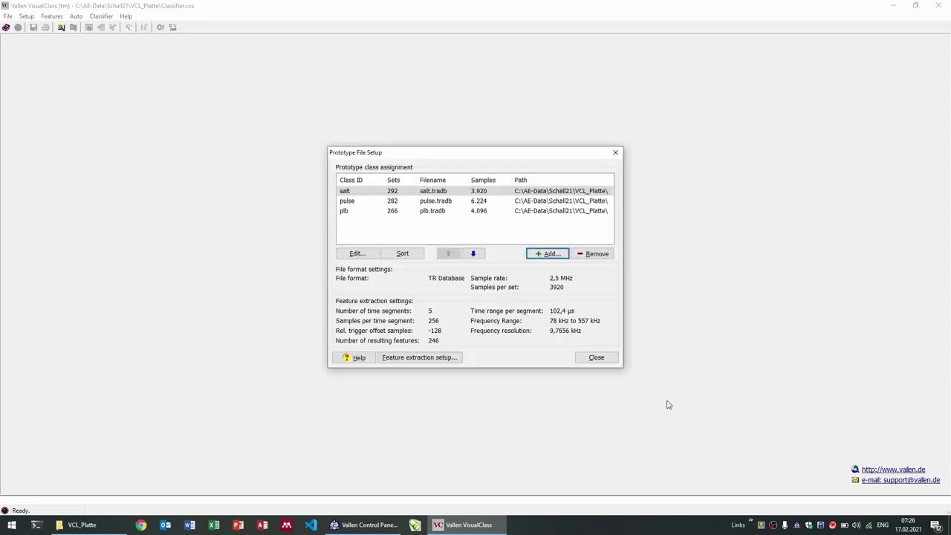
left_click(366, 211)
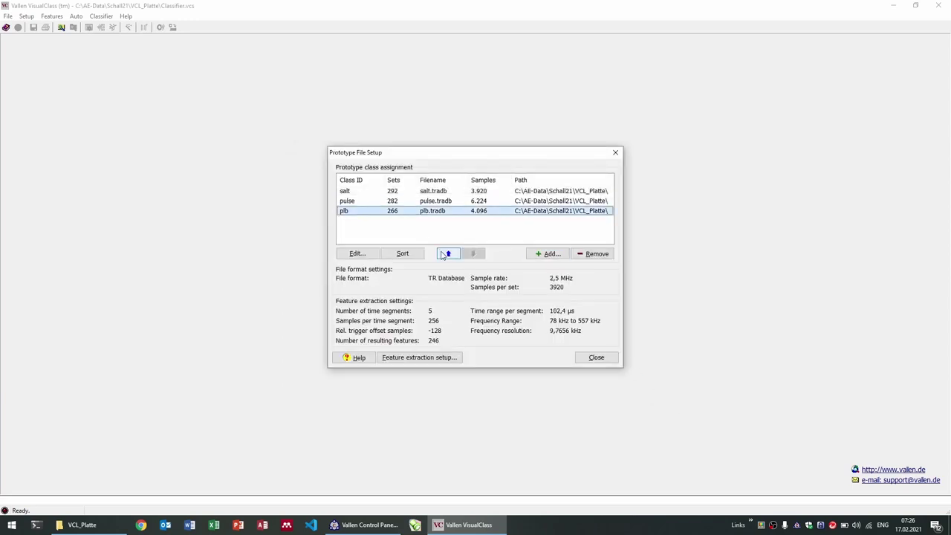
left_click(444, 254)
left_click(443, 255)
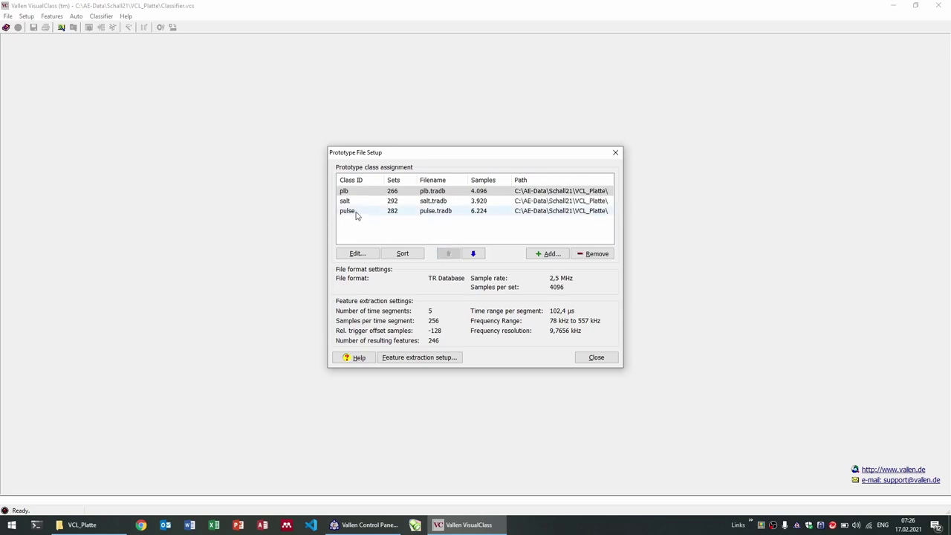
left_click(360, 212)
left_click(443, 254)
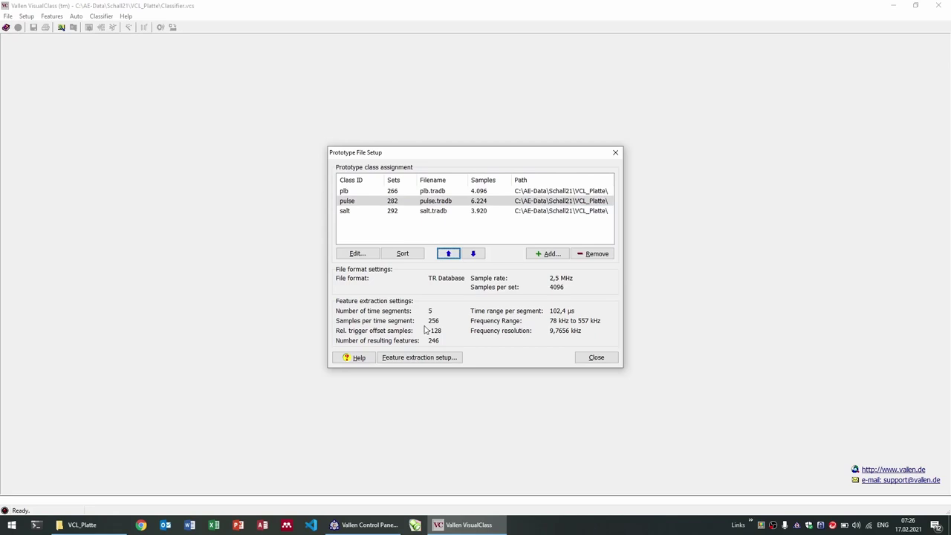
Step: Set feature extraction trigger offset to -100 and frequency limits to 95–300 kHz
left_click(421, 357)
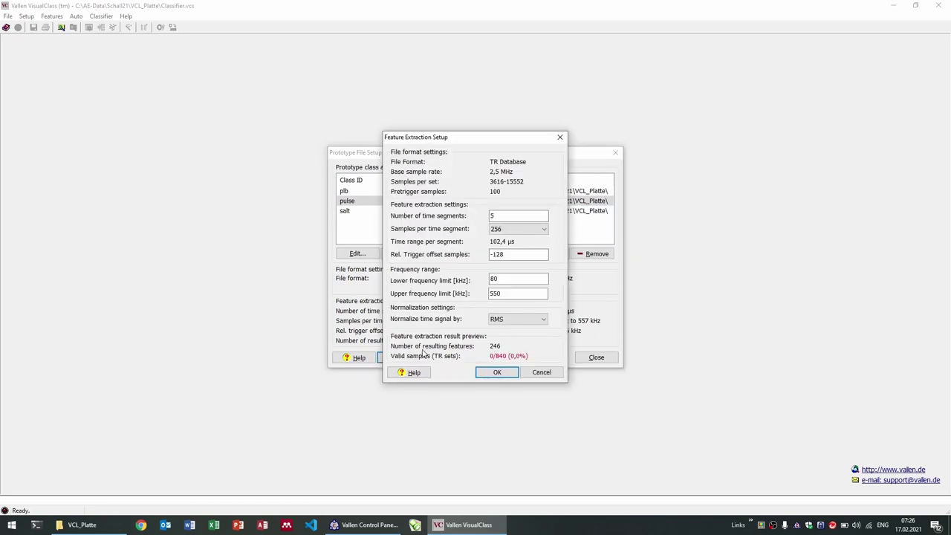
left_click(493, 257)
key("BackSpace")
left_click(512, 279)
left_click_drag(512, 279, 488, 280)
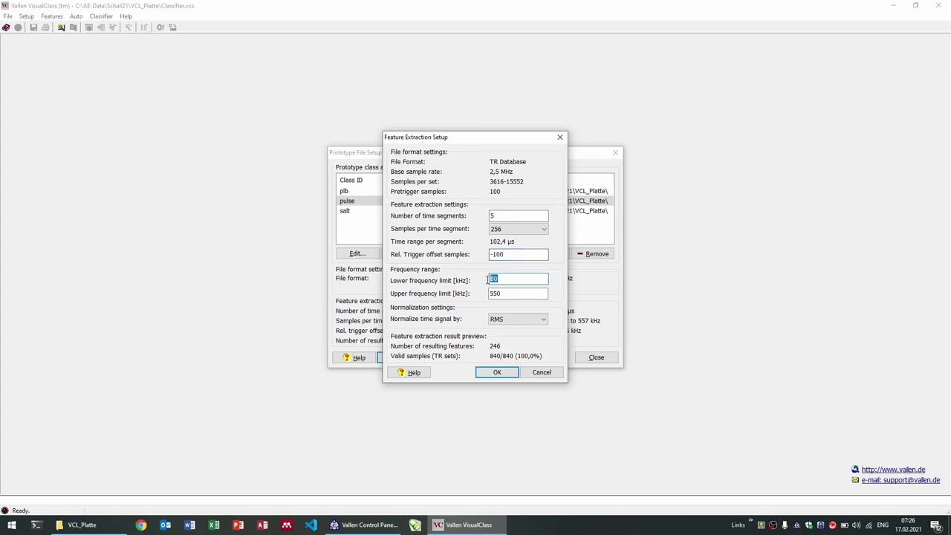
type("95")
key("Tab")
type("3")
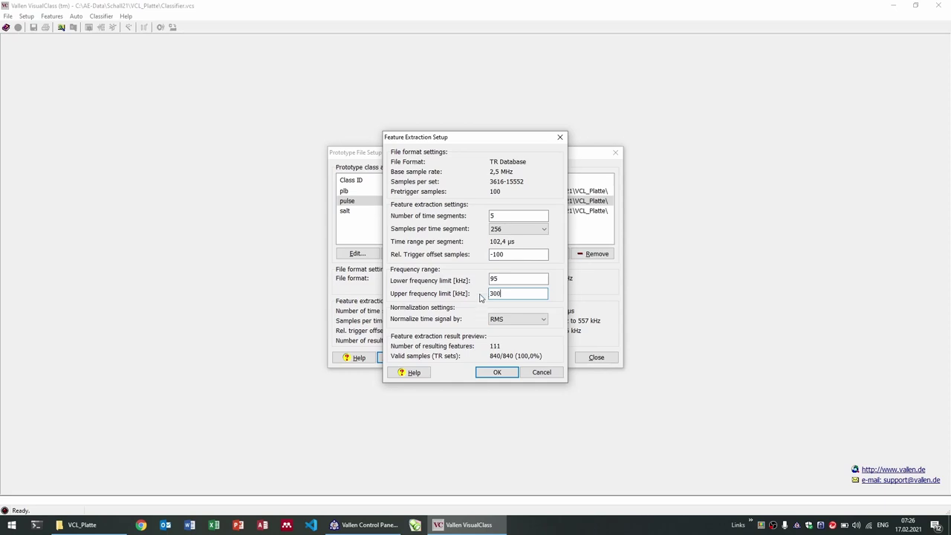
left_click(495, 372)
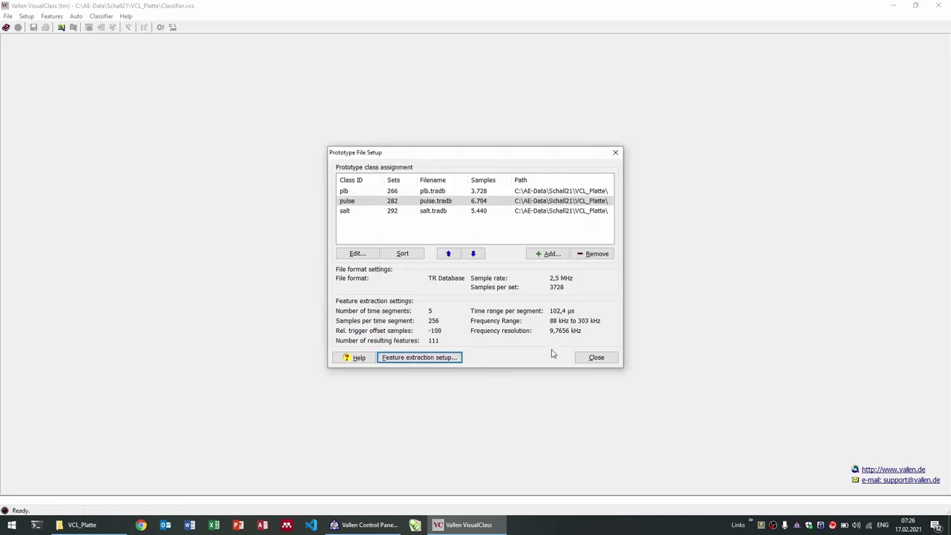
Step: Close Prototype File Setup to view plb's five Hamming segments with short-time spectra
left_click(582, 359)
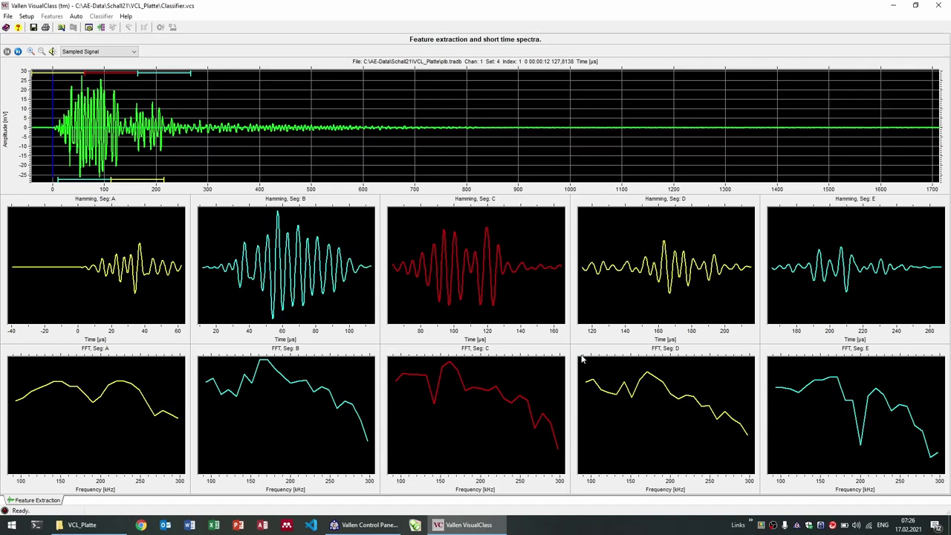
Step: Run feature extraction on the prototype files and return to the short-time spectra view
left_click(26, 16)
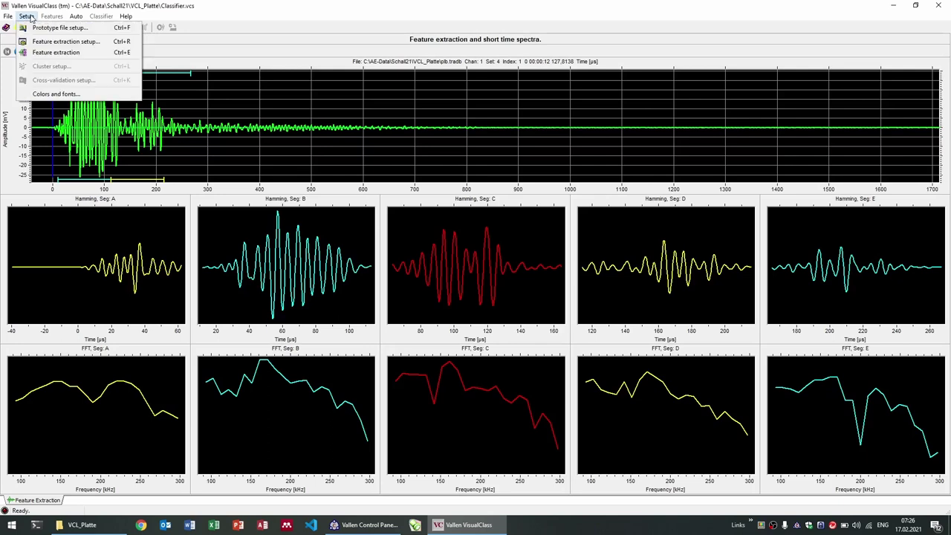
left_click(43, 52)
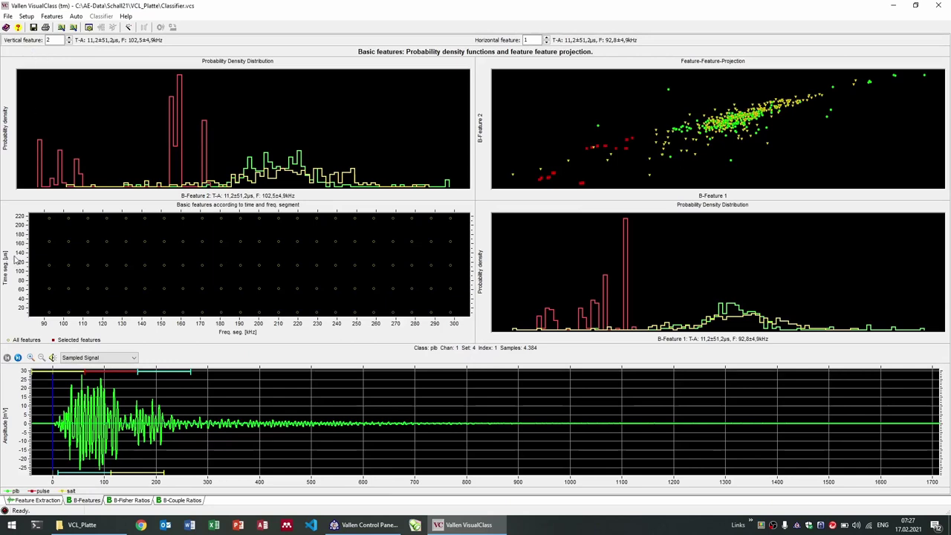
left_click(33, 500)
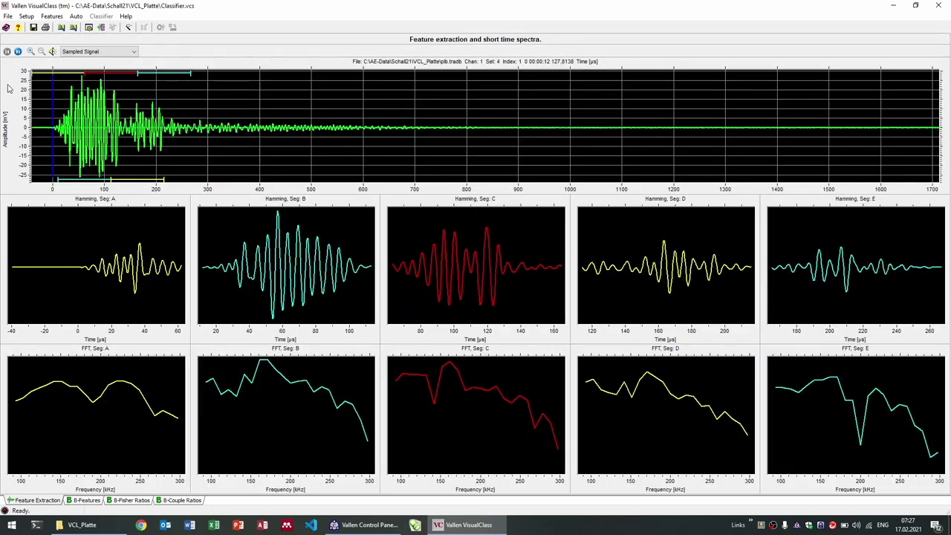
Step: Accept the Shuffled Split cross-validation holding out 25% as test samples
left_click(27, 16)
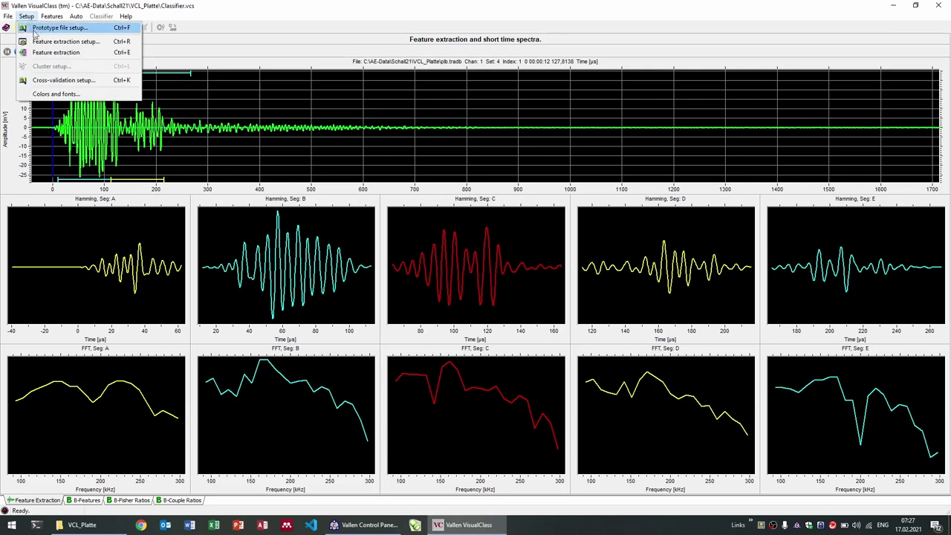
left_click(44, 83)
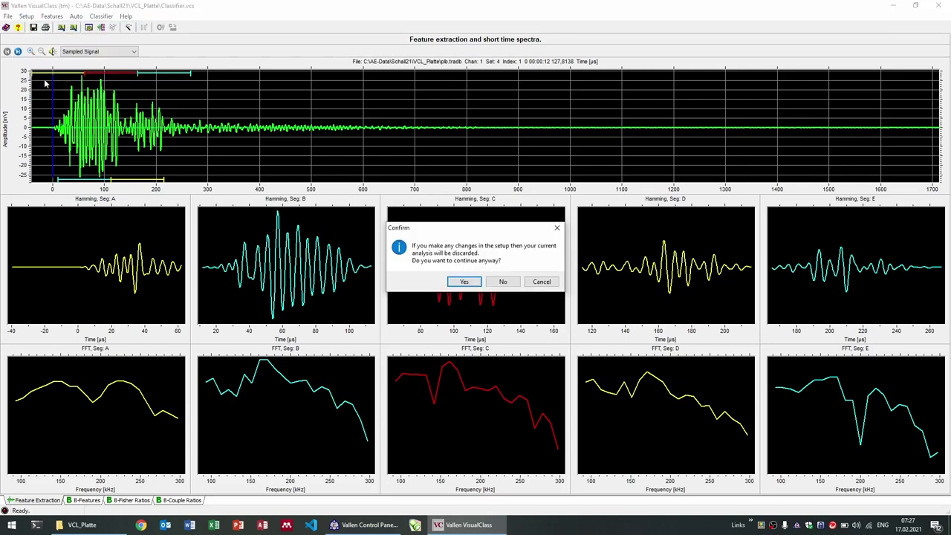
left_click(463, 281)
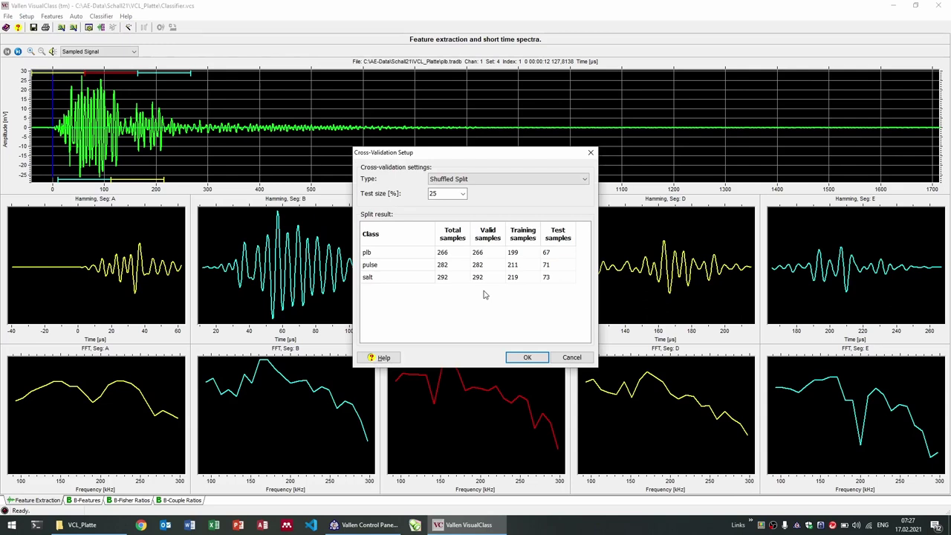
left_click(524, 357)
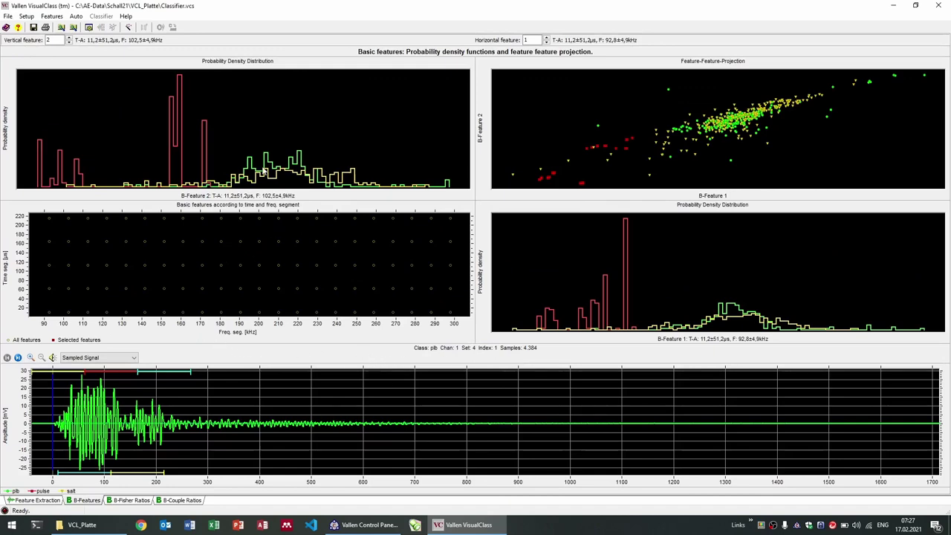
Step: Select the top 10 features per class couple, keeping 23 of 111 features
double_click(532, 40)
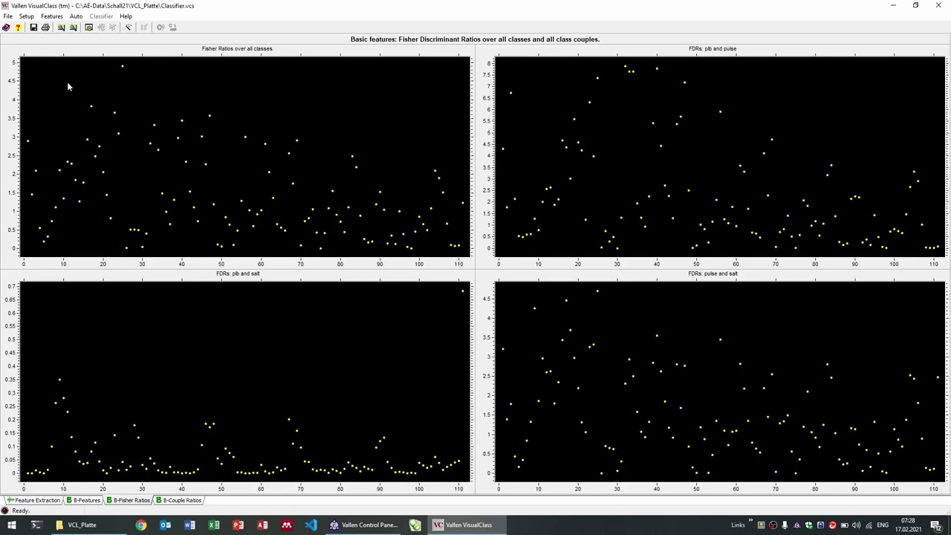
left_click(51, 16)
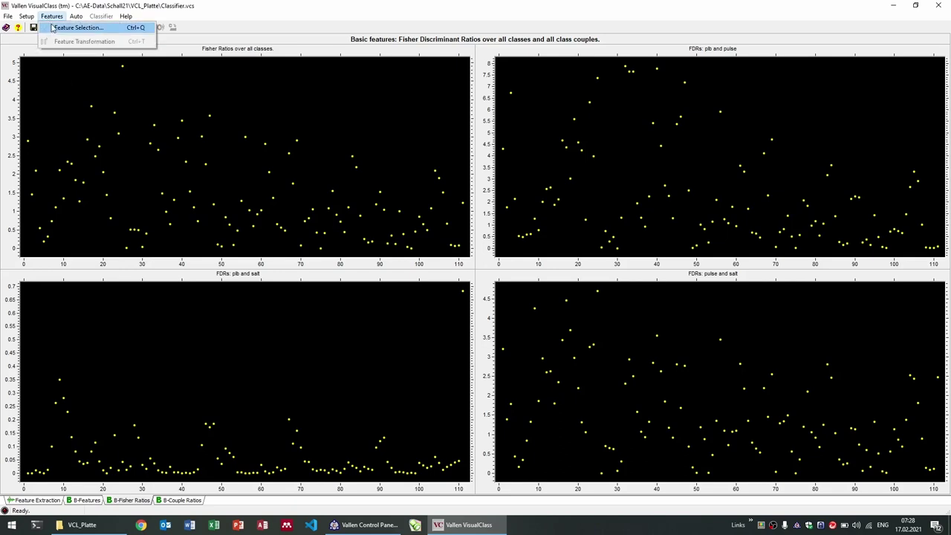
left_click(52, 28)
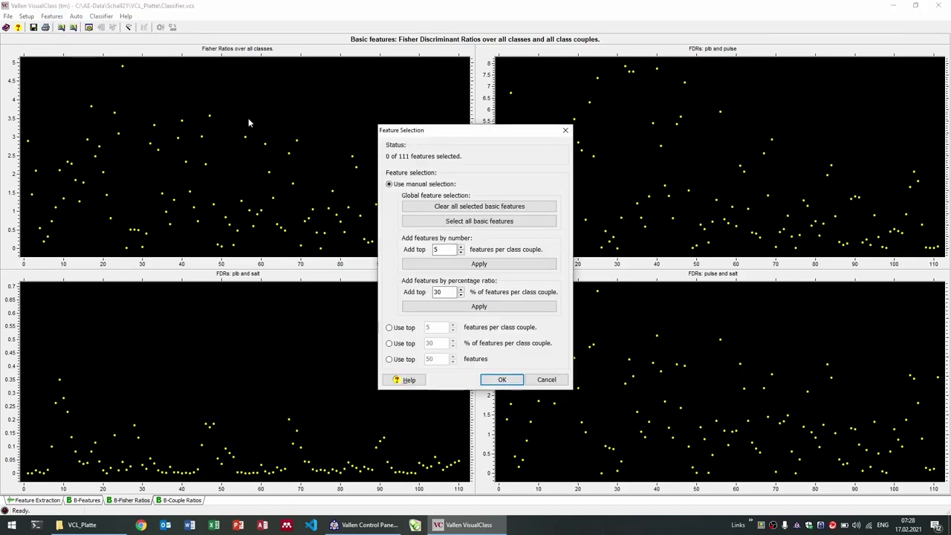
left_click(407, 329)
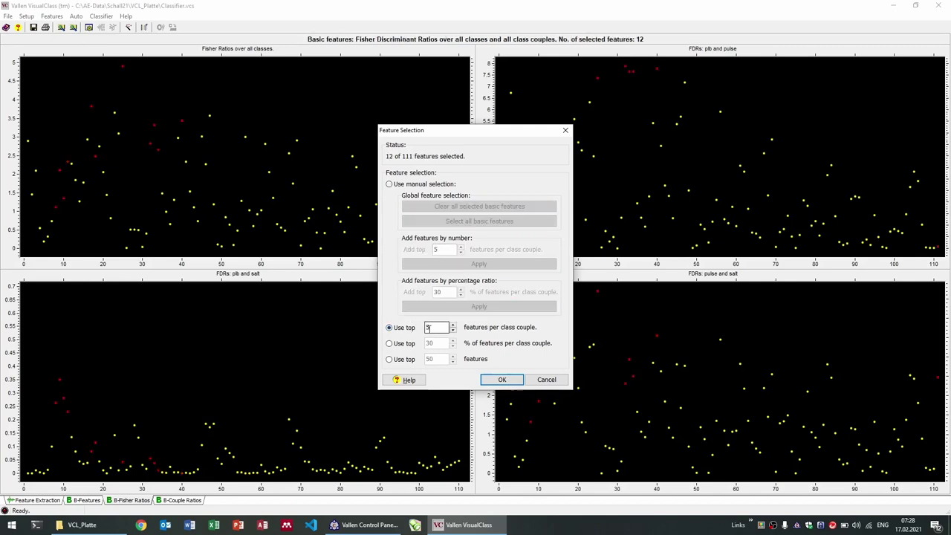
type("10")
left_click(502, 380)
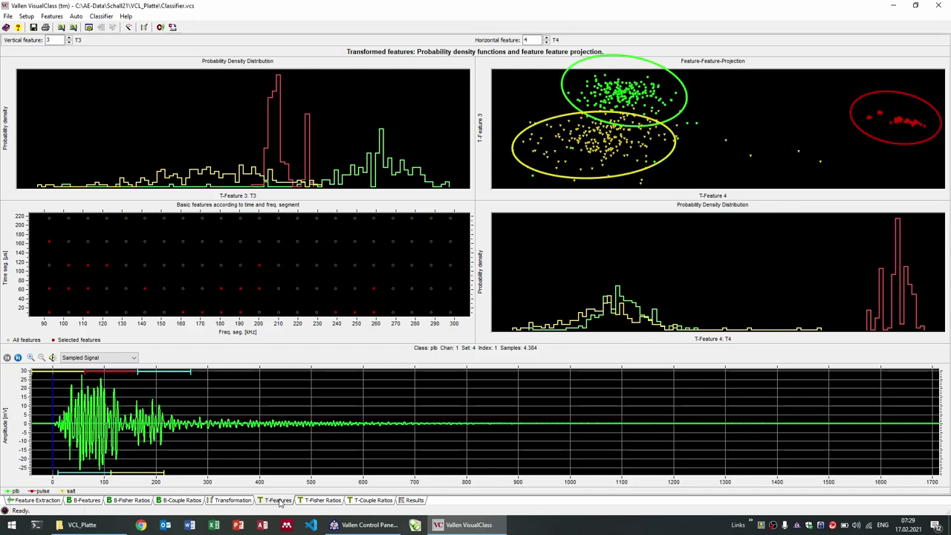
Step: In Auto Parameter Search, vary time segments from 1 and samples per segment 128–1024
left_click(76, 17)
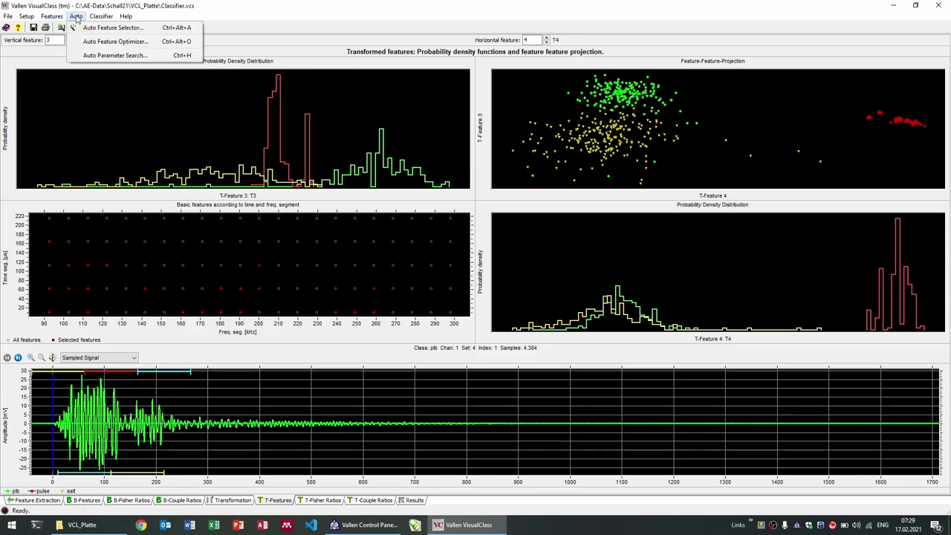
left_click(95, 58)
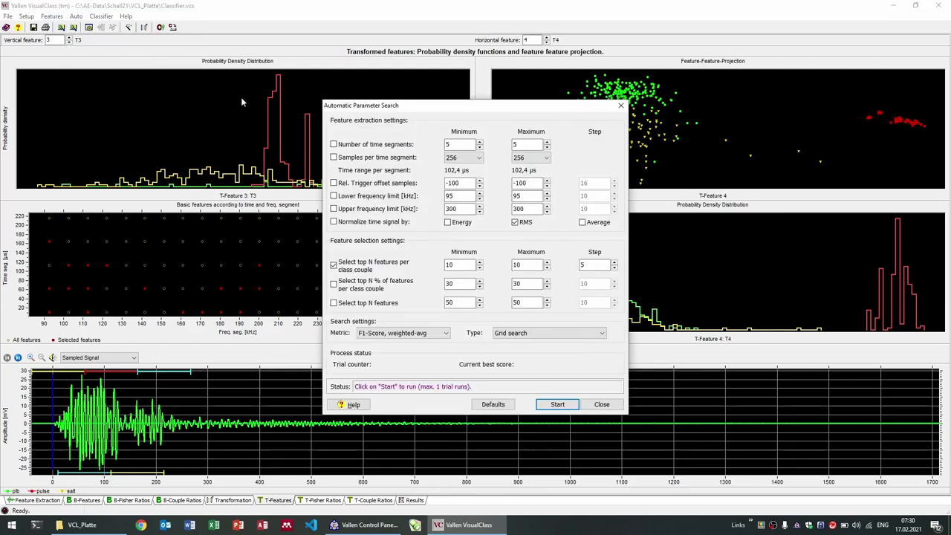
left_click(333, 144)
double_click(446, 145)
type("1")
left_click(395, 158)
left_click(463, 157)
left_click(457, 199)
left_click(531, 158)
Step: Vary trigger offset -100–0 step 100 and top N 5–100, then run the 580-trial search
left_click(524, 224)
left_click(393, 184)
double_click(522, 183)
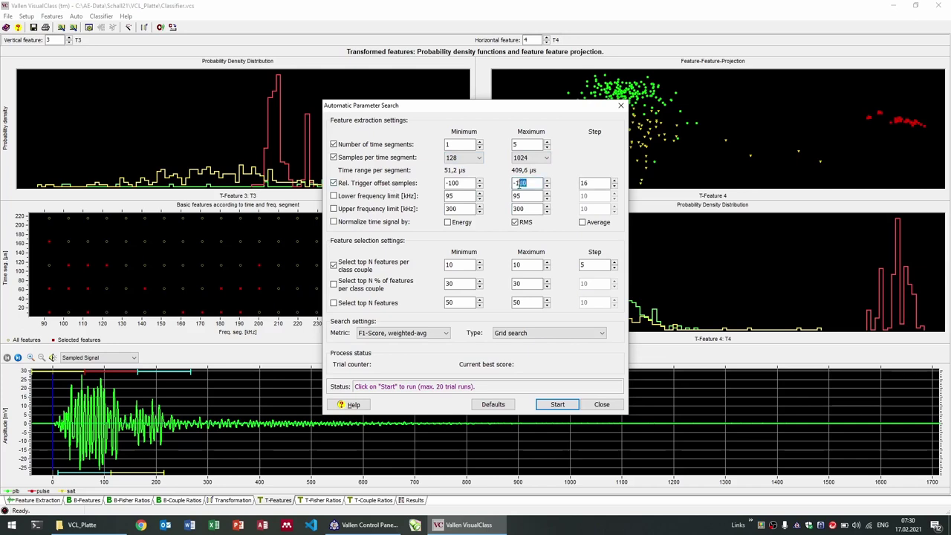
type("0")
key("Tab")
type("100")
double_click(454, 264)
type("5")
key("Tab")
type("100")
key("Tab")
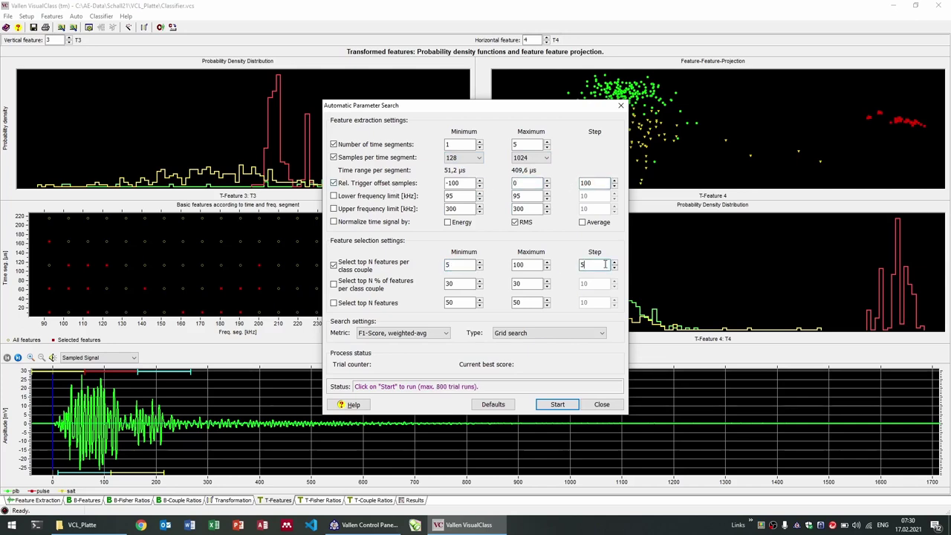
left_click(557, 404)
left_click_drag(371, 108, 672, 175)
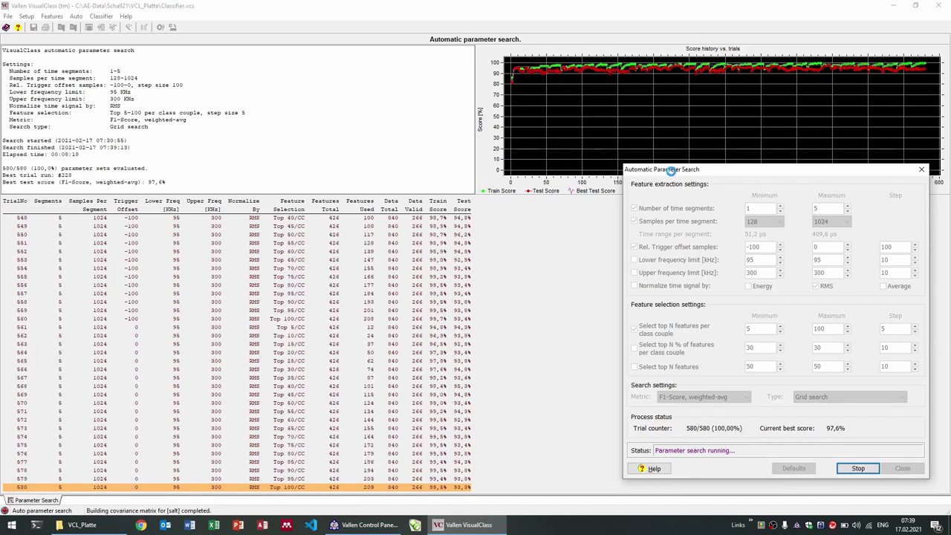
Step: Select best trial 228 and set feature extraction to 3 time segments (512 samples, 130 features)
left_click(901, 469)
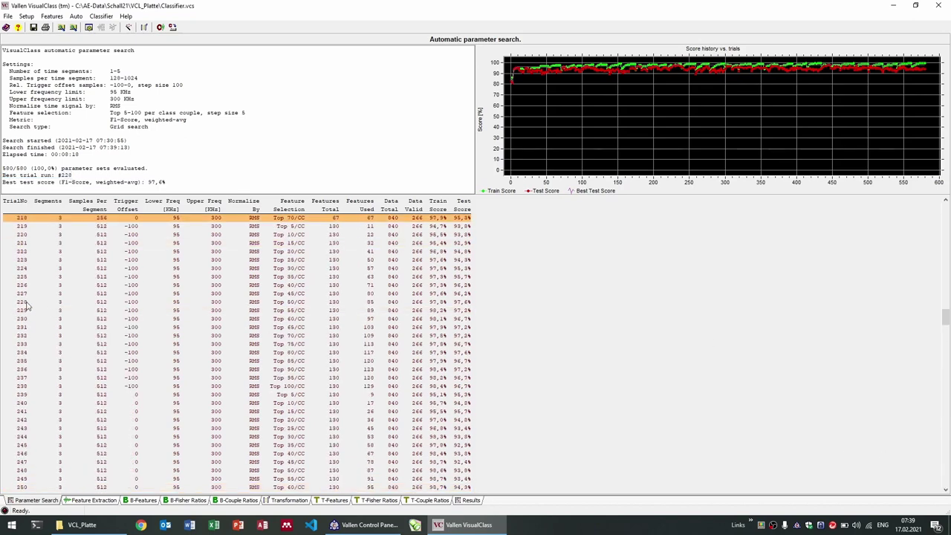
left_click(25, 303)
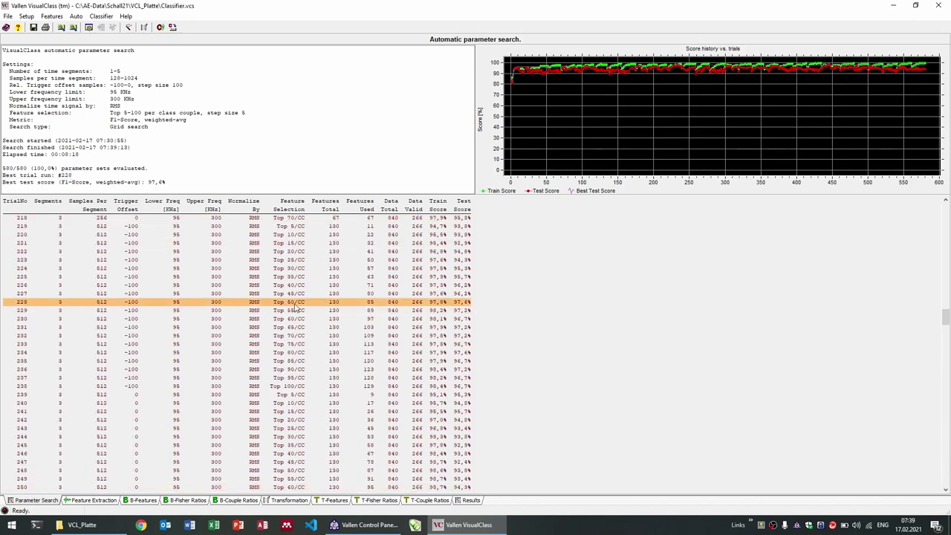
left_click(26, 15)
left_click(39, 45)
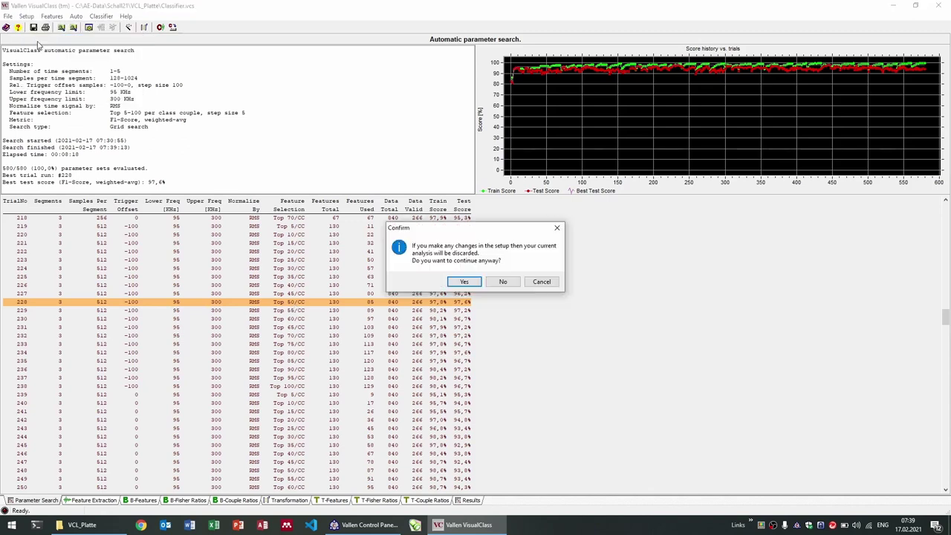
left_click(467, 281)
double_click(513, 216)
type("3")
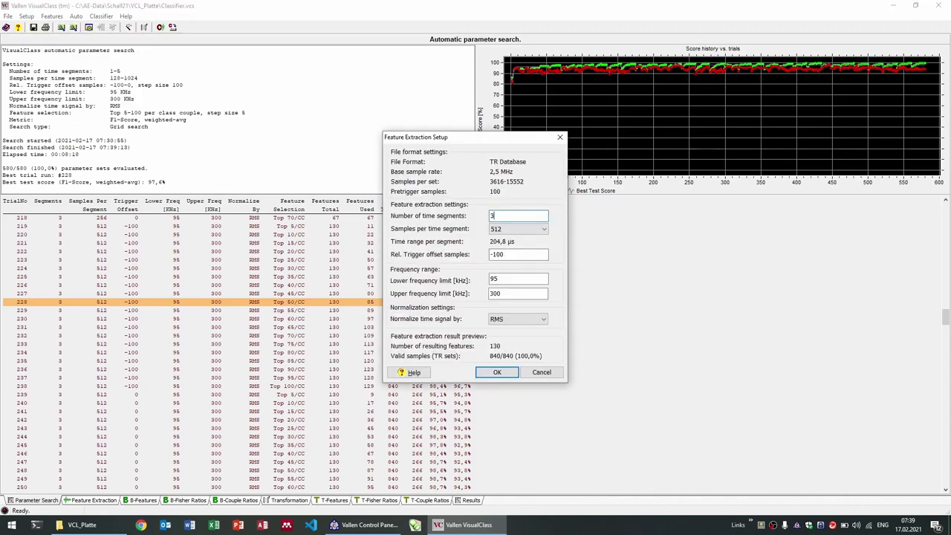
key("Tab")
left_click(497, 373)
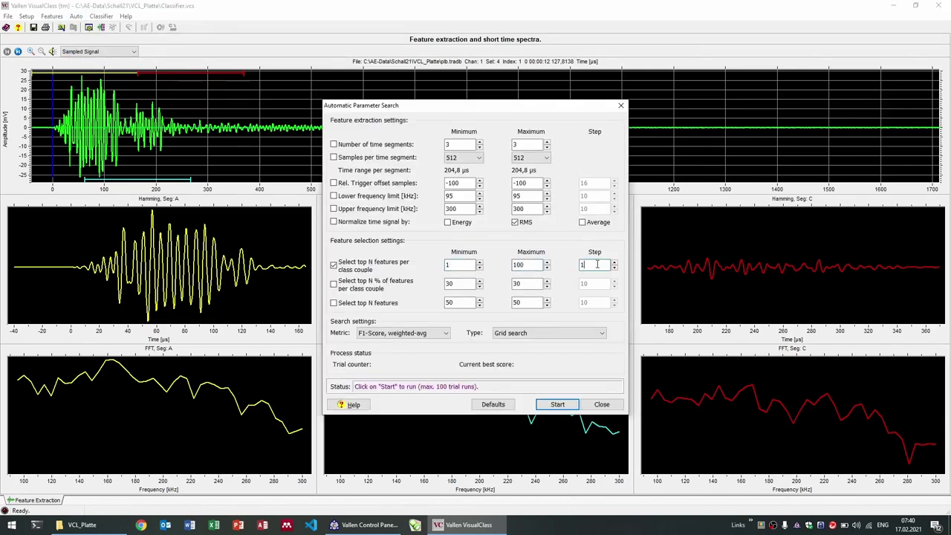
Step: Run a new parameter search over the top 1–100 features per class couple
left_click(557, 404)
left_click(506, 279)
left_click_drag(406, 106, 705, 173)
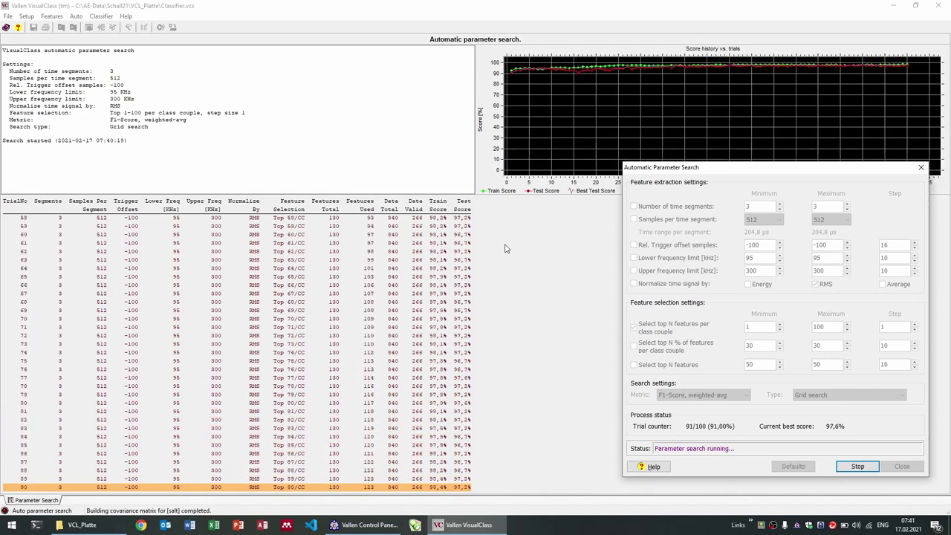
Step: Close the finished search and select best trial run #50 (97.6%) in the results table
left_click(900, 466)
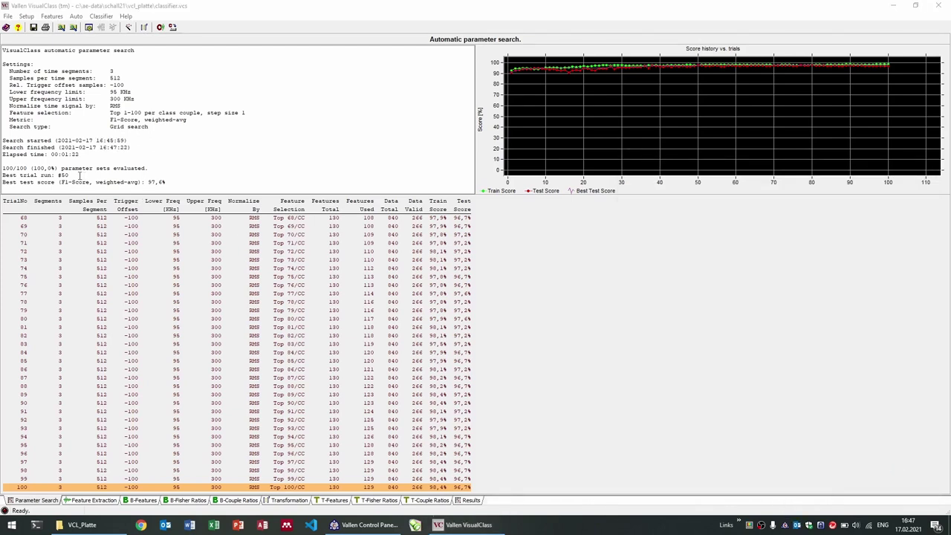
left_click_drag(2, 175, 74, 176)
left_click(152, 181)
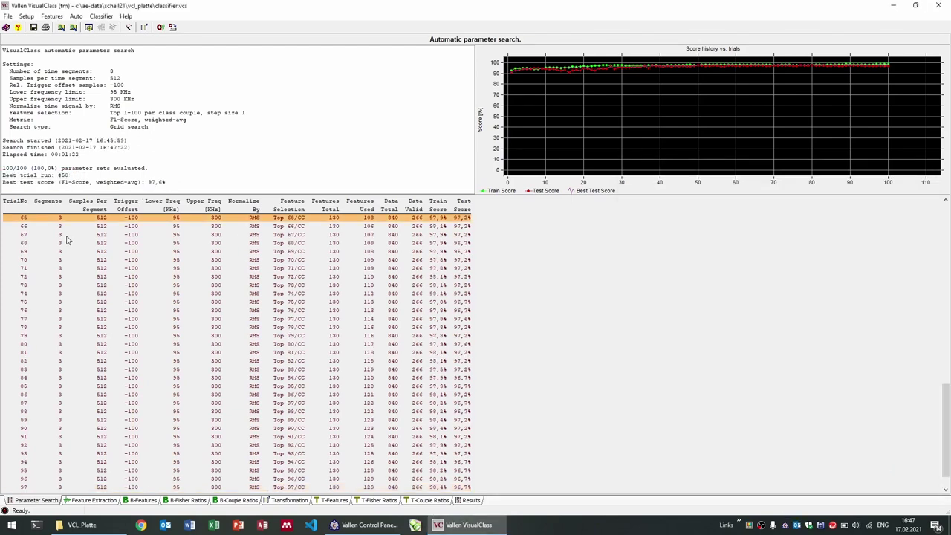
scroll(67, 239, "up", 1)
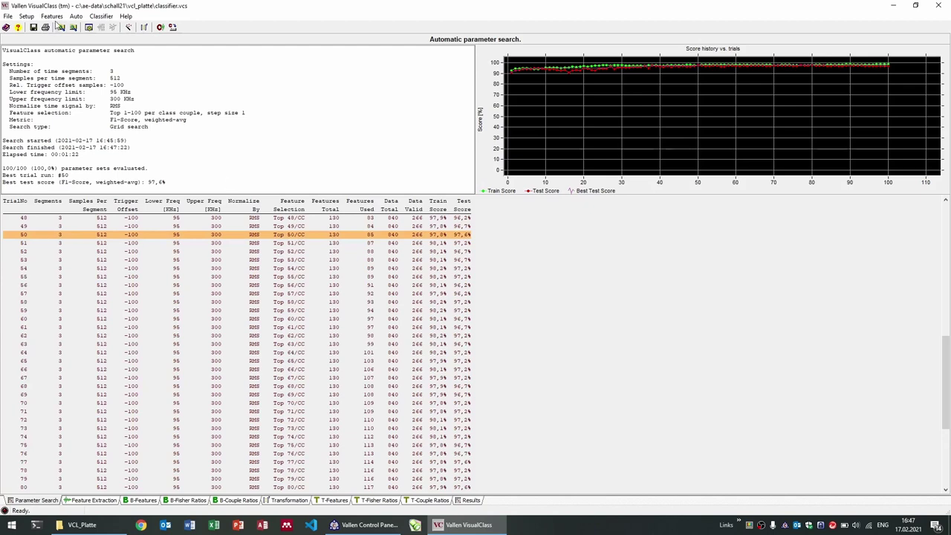
Step: Accept the top 50 features per class couple and apply the feature transformation
left_click(51, 16)
left_click(70, 28)
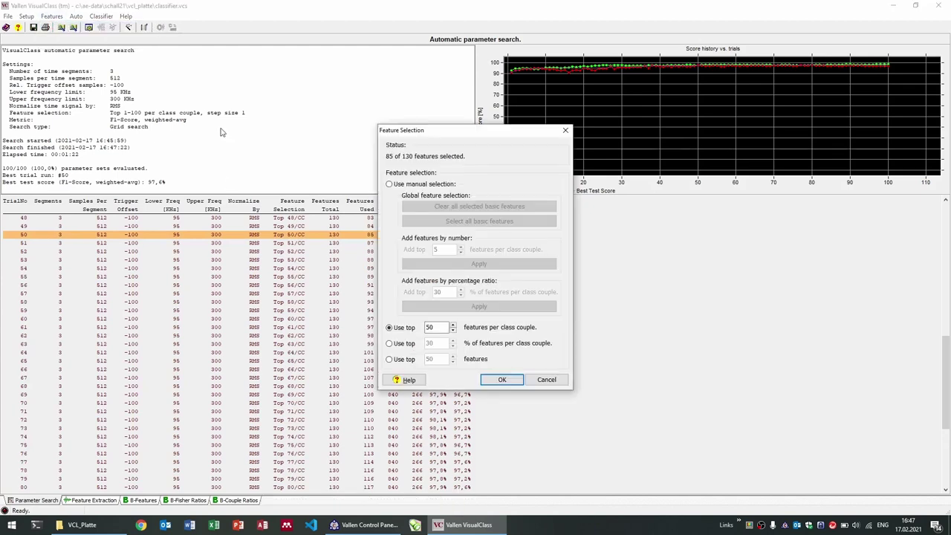
left_click(503, 380)
left_click(53, 20)
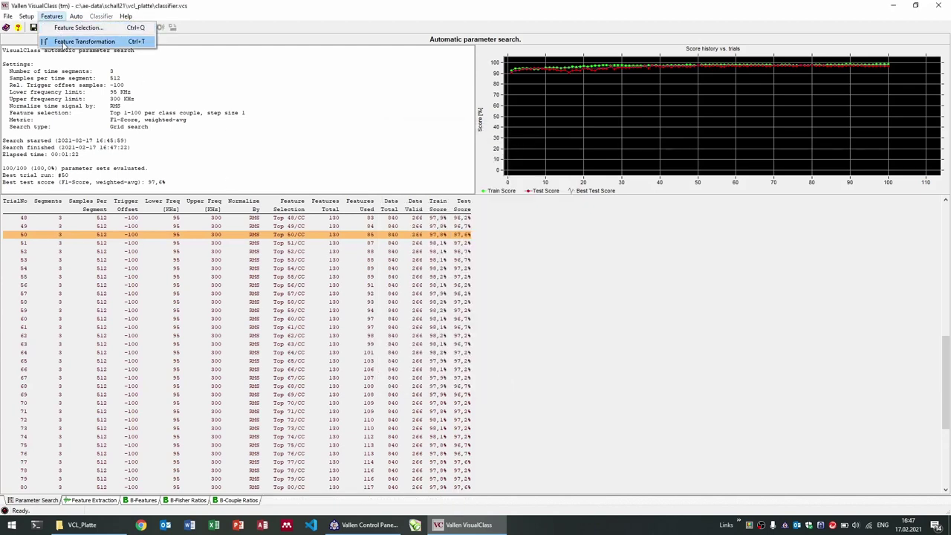
left_click(65, 41)
Step: Export the classifier as classifier.vcf in VCL_Platte
left_click(101, 16)
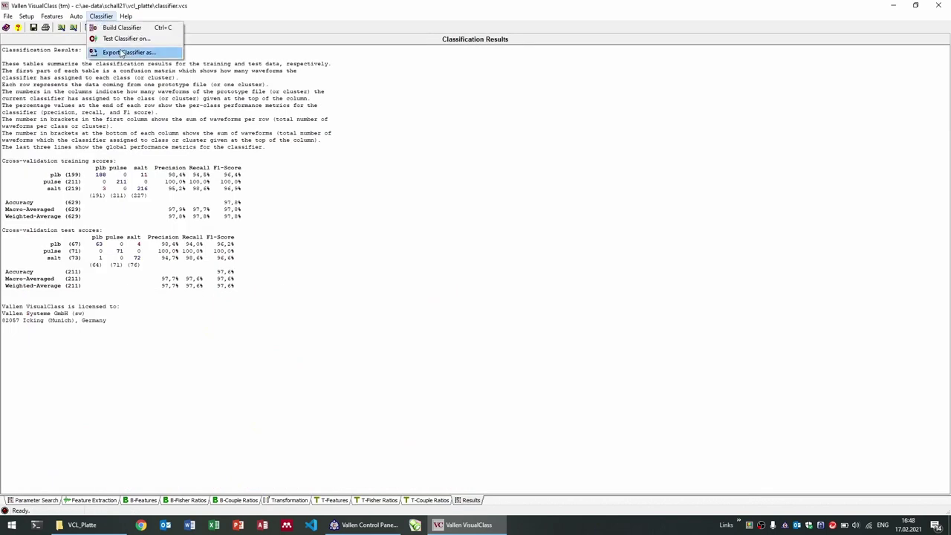
left_click(121, 52)
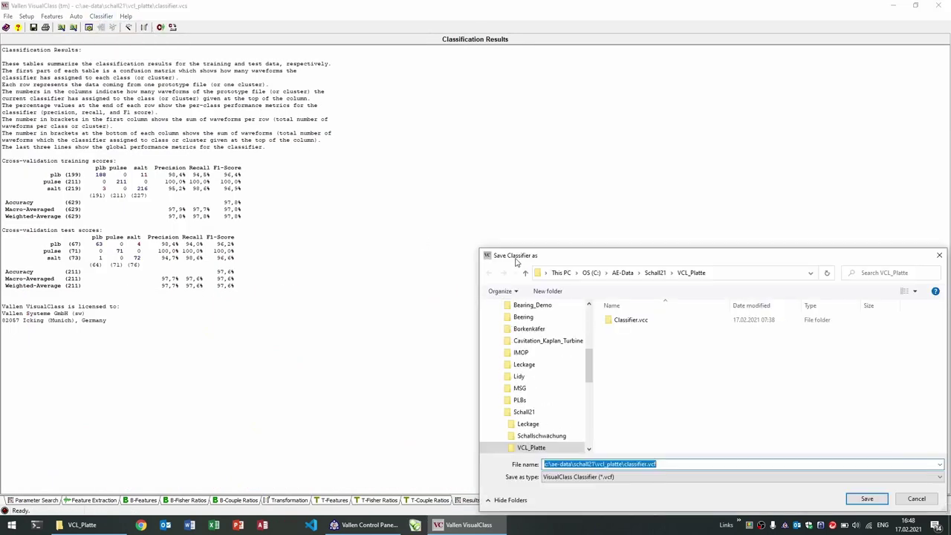
left_click(864, 497)
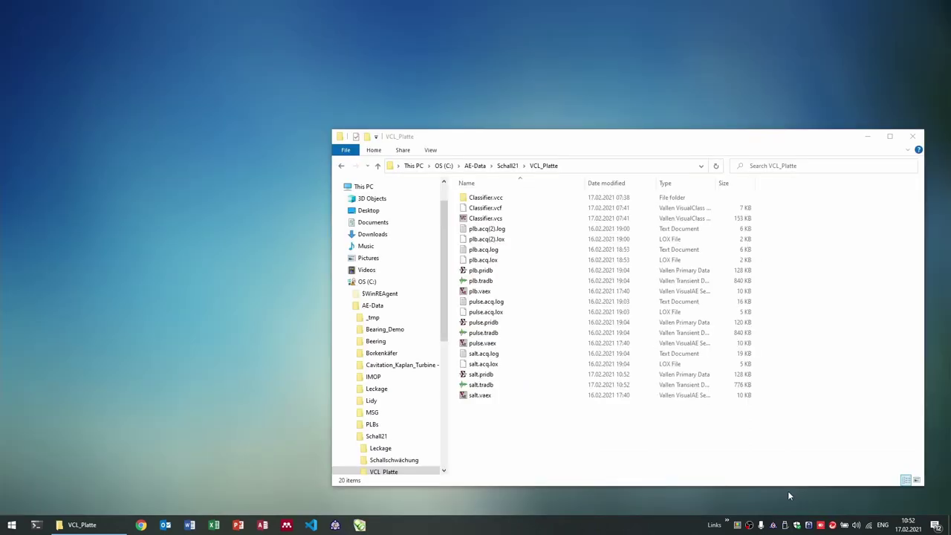
Step: Launch Acquisition from Normal Use and the TR-Feature Extractor from the VisualClass launchers
left_click(335, 525)
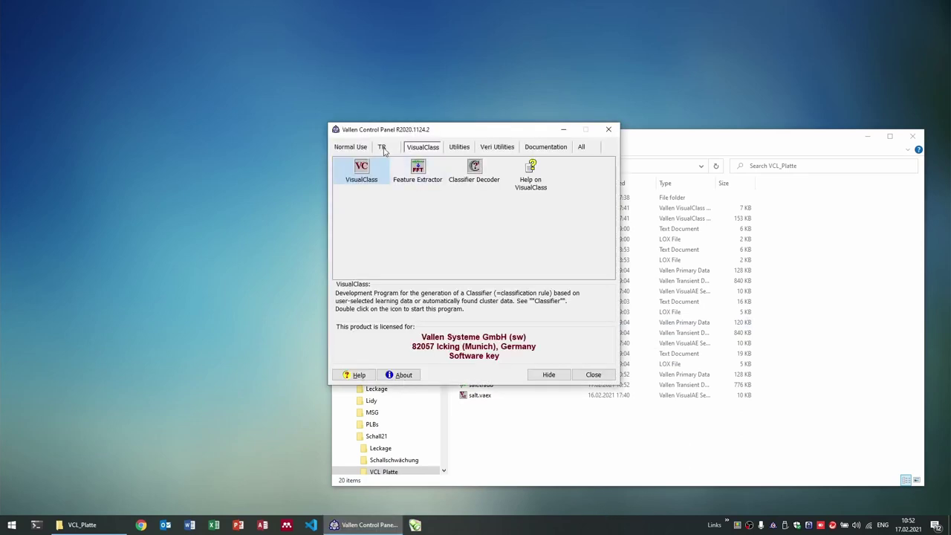
left_click(350, 147)
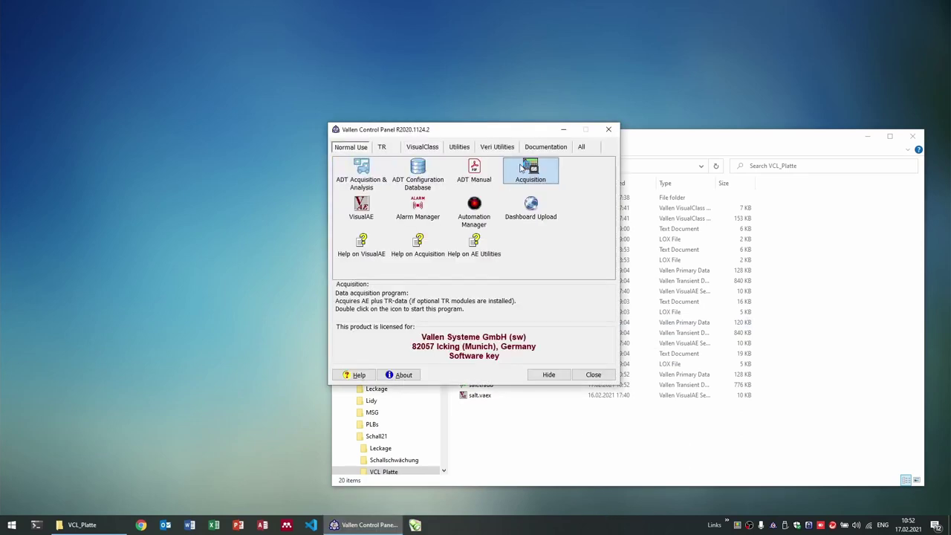
double_click(522, 168)
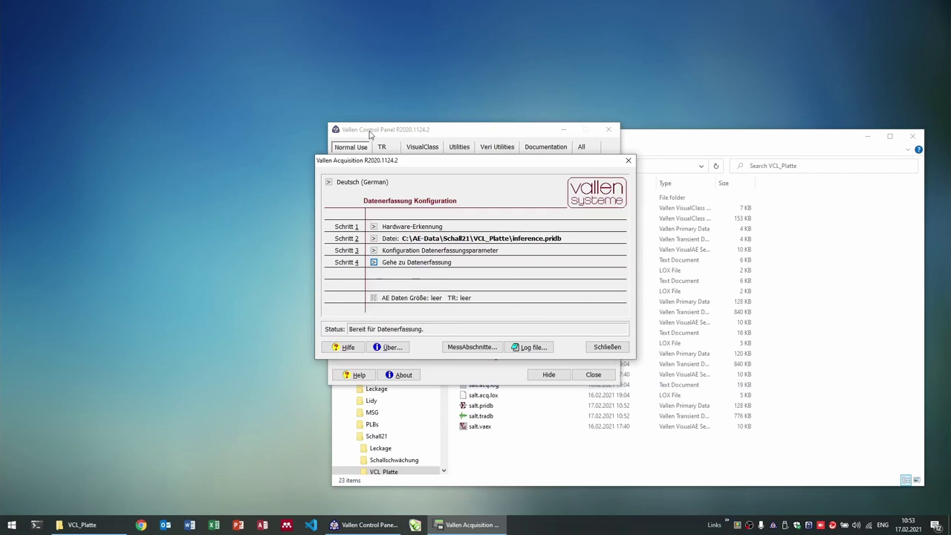
left_click(405, 148)
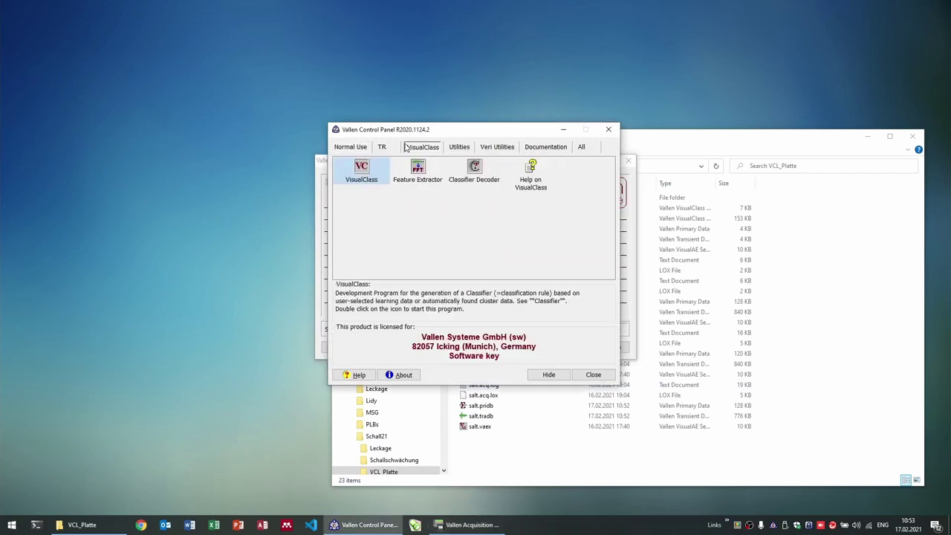
double_click(427, 175)
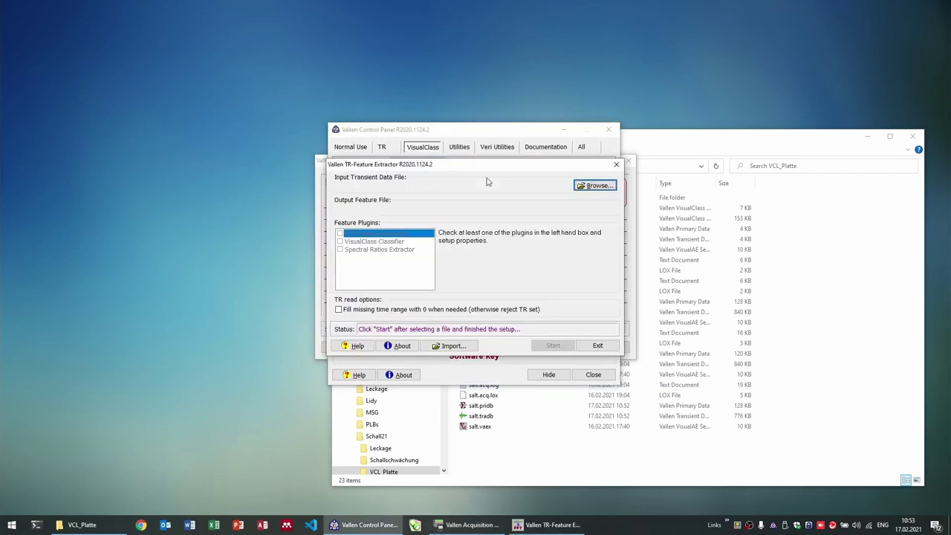
Step: Run the VisualClass Classifier plugin with Classifier.vcf on inference.tradb and save the extractor settings
left_click(595, 185)
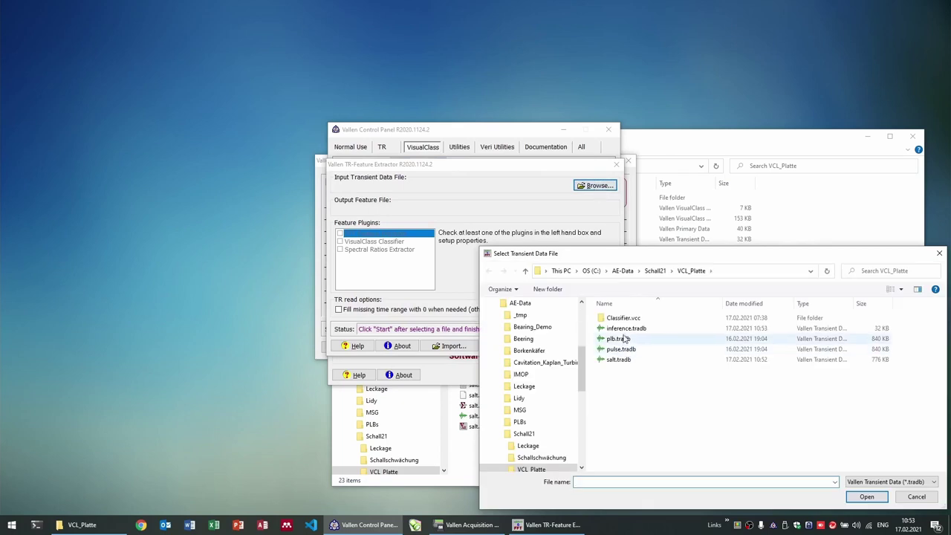
double_click(624, 328)
left_click(350, 242)
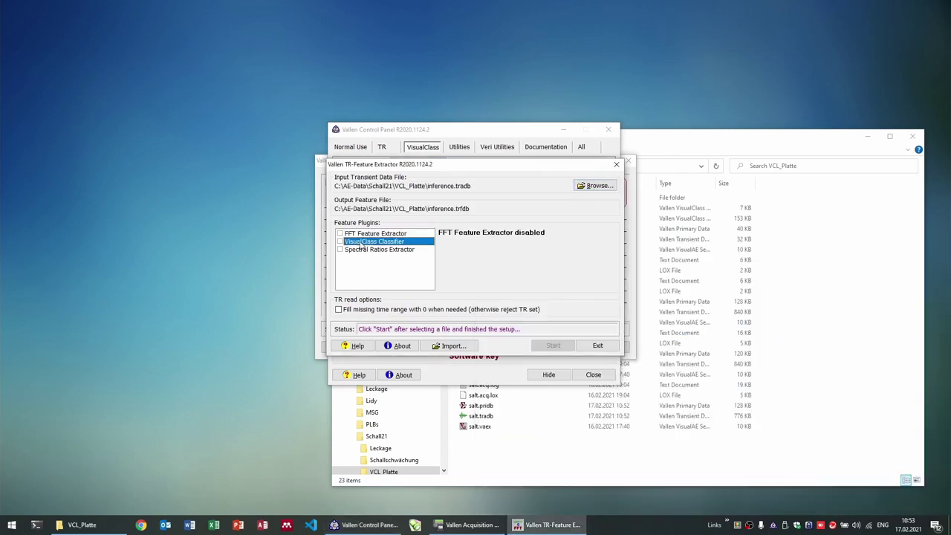
left_click(339, 241)
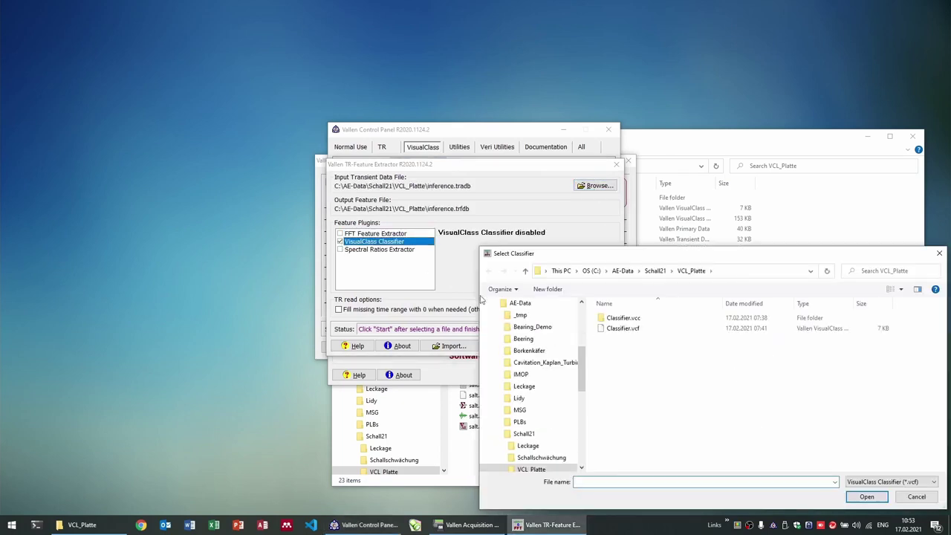
left_click(611, 330)
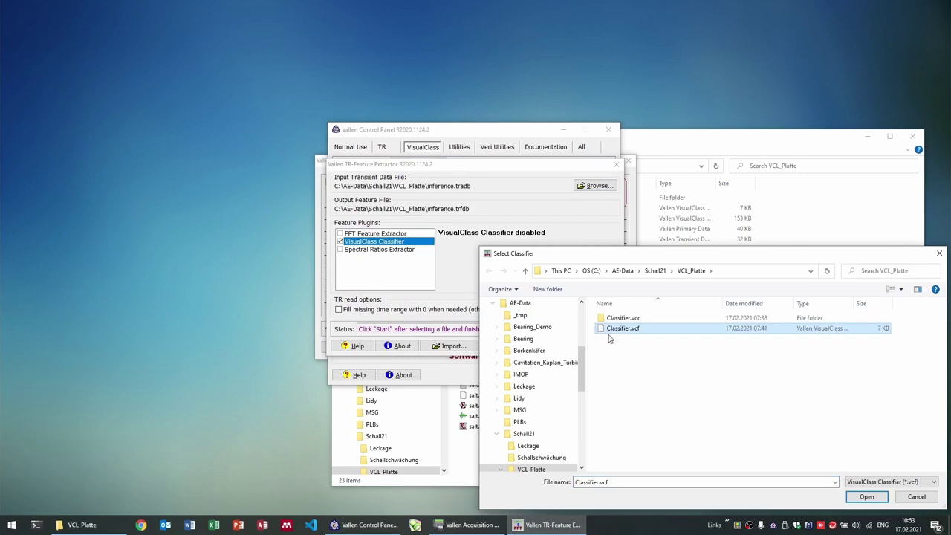
left_click(855, 499)
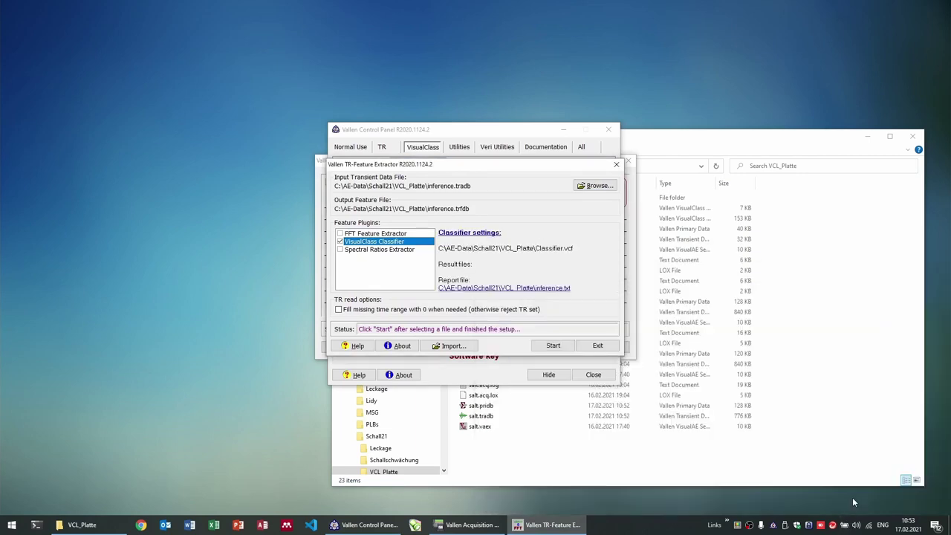
left_click(565, 348)
left_click(463, 276)
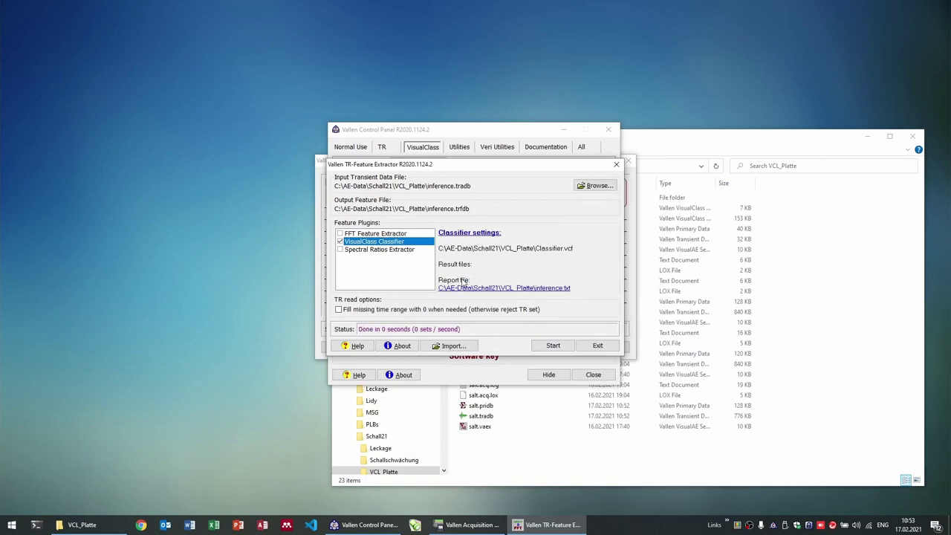
Step: Launch VisualAE and open inference.pridb
left_click(398, 133)
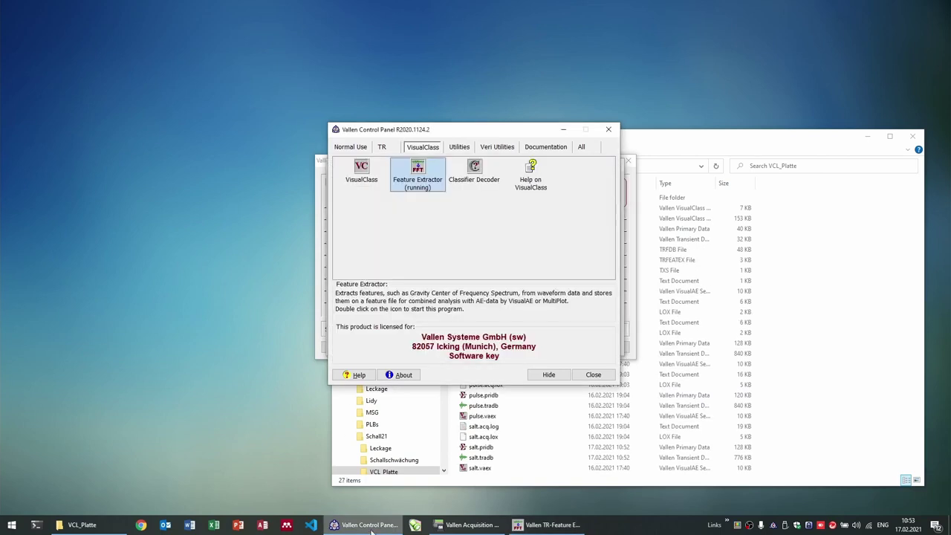
left_click(347, 147)
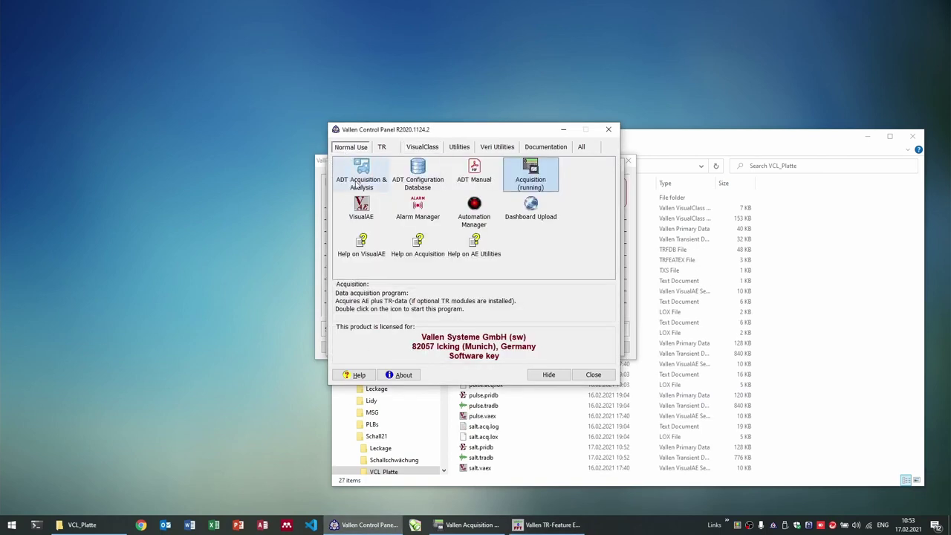
double_click(359, 204)
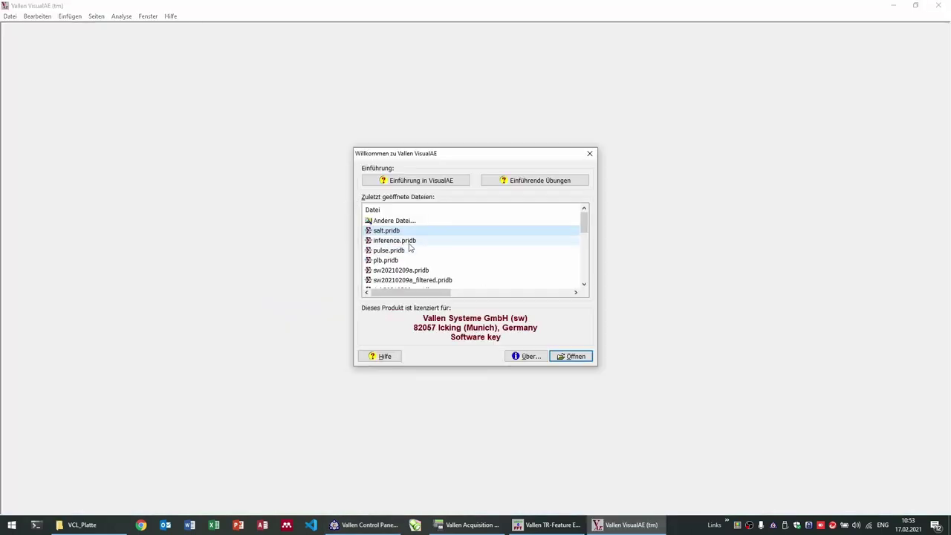
left_click(407, 241)
left_click(559, 355)
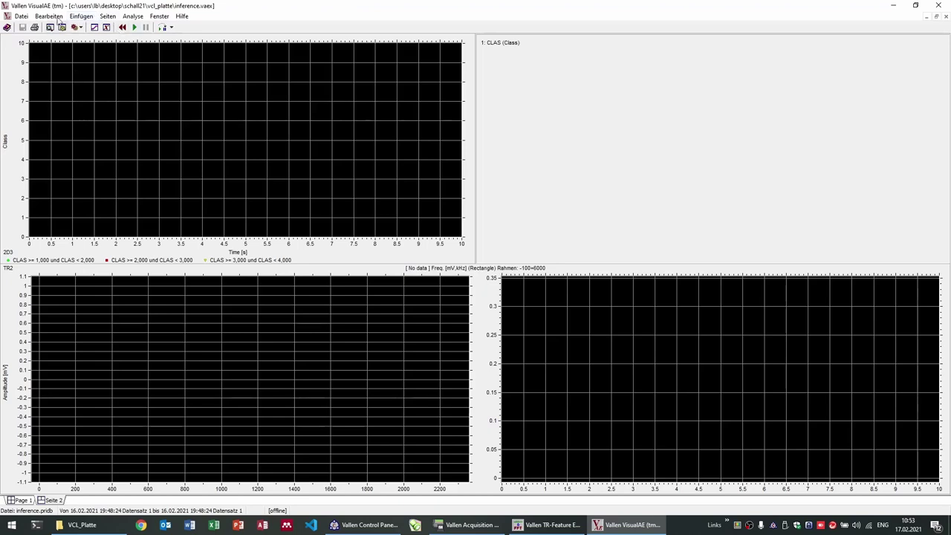
Step: Add a new page with an AE diagram plotting CLAS against time
left_click(107, 16)
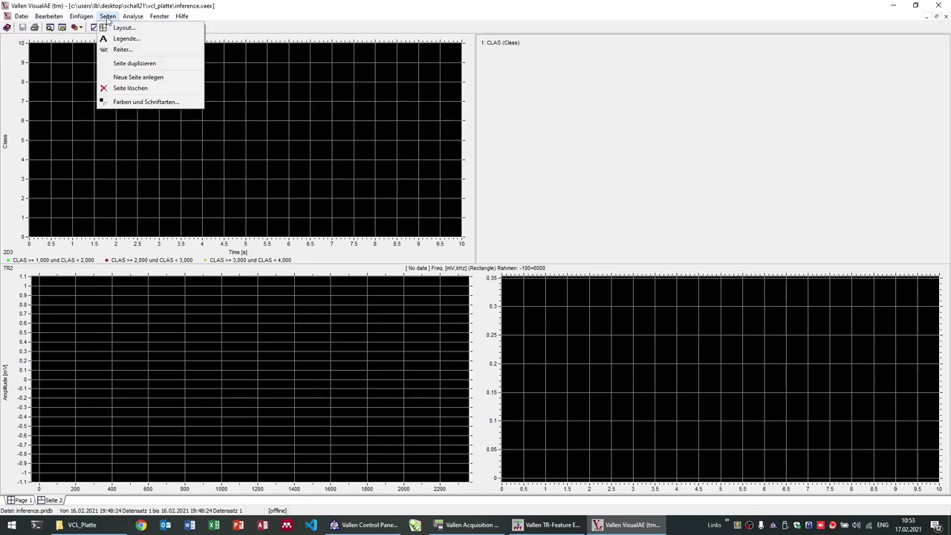
left_click(124, 79)
left_click(83, 16)
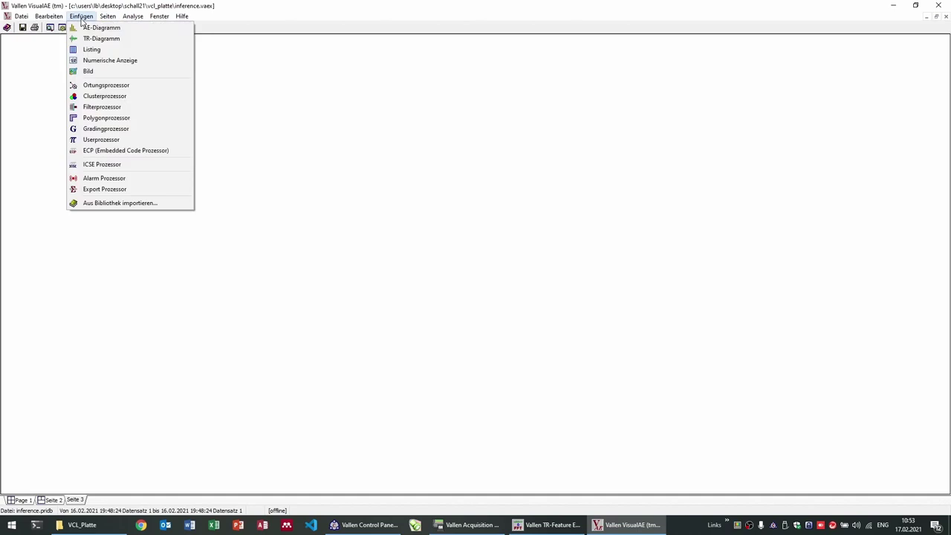
left_click(91, 28)
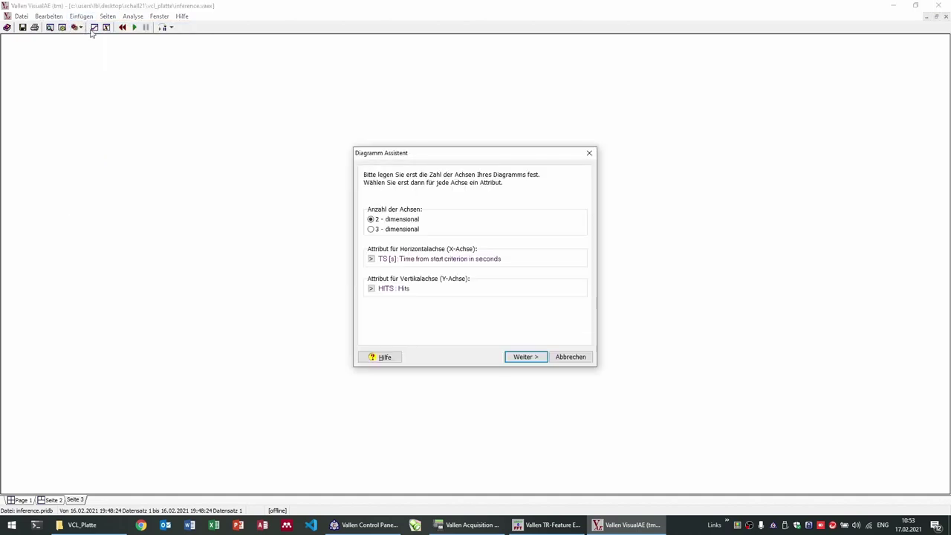
left_click(371, 289)
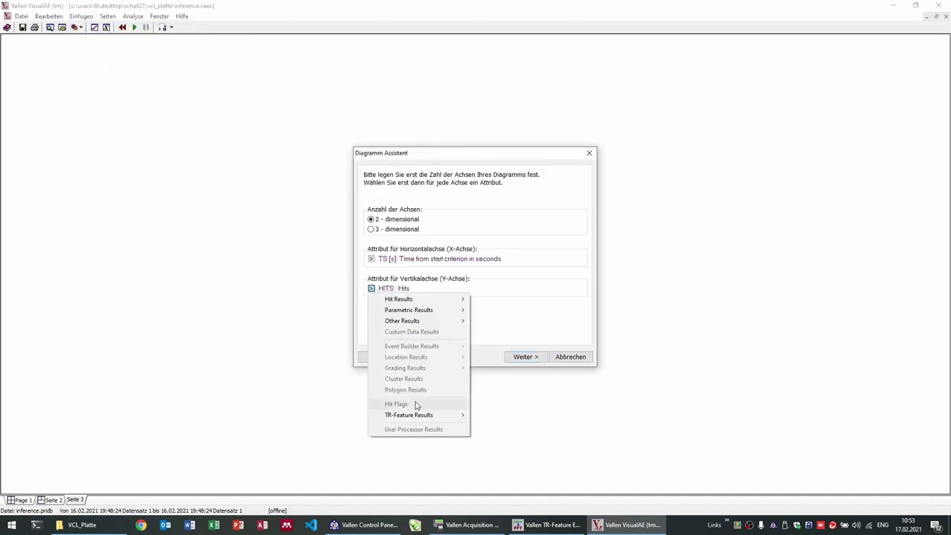
mouse_move(420, 416)
left_click(491, 415)
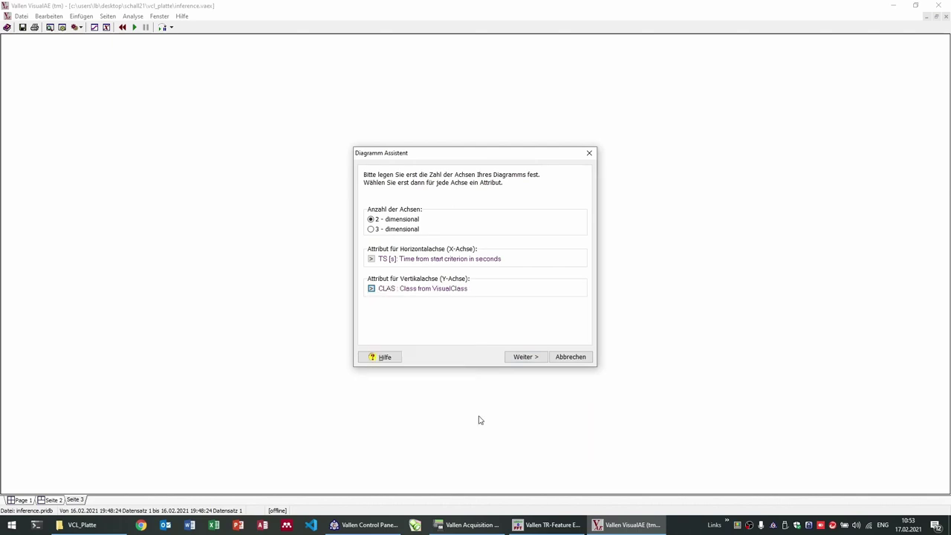
left_click(526, 357)
left_click(531, 357)
left_click(530, 357)
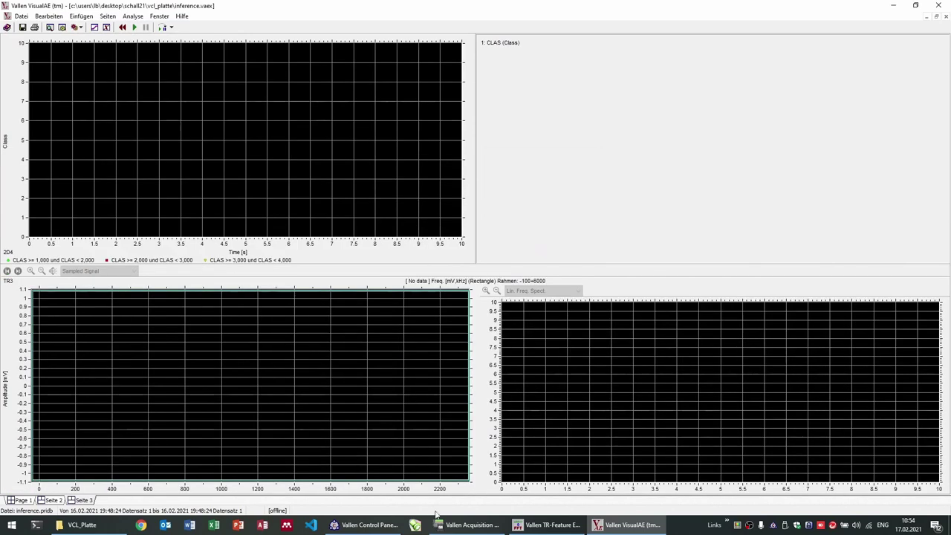
Step: Bring the Acquisition window forward to start live recording into inference.pridb
left_click(467, 525)
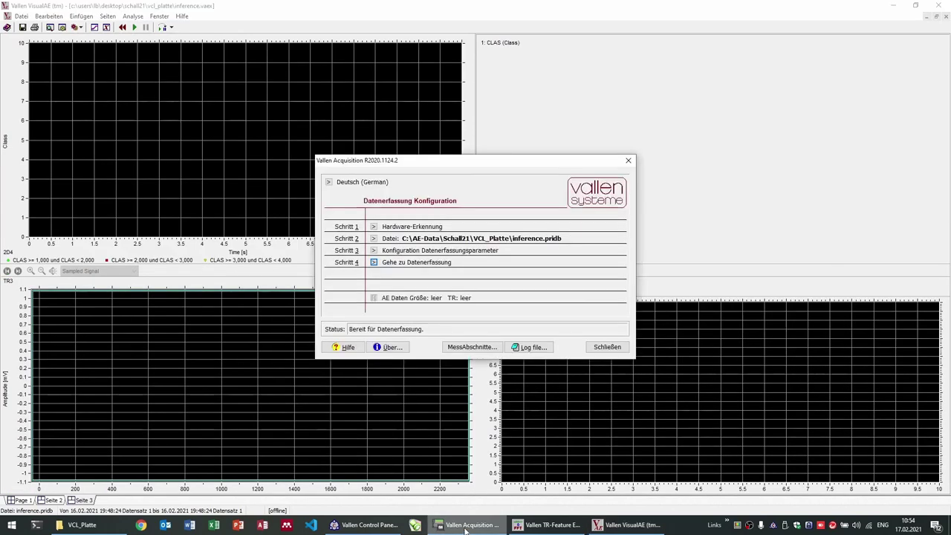